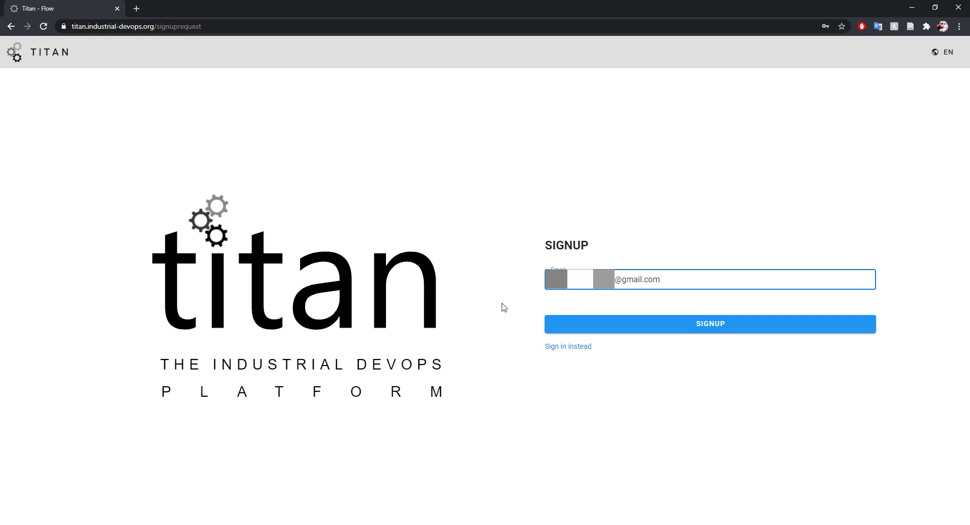
Submit the Titan signup request for the Gmail address.
click(629, 327)
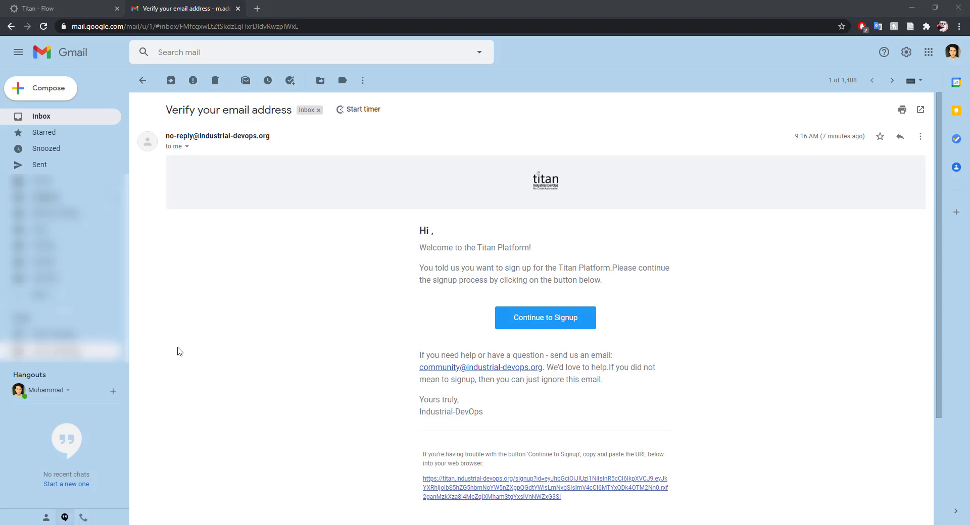
Follow the Continue to Signup link in the Titan verification e-mail.
click(537, 321)
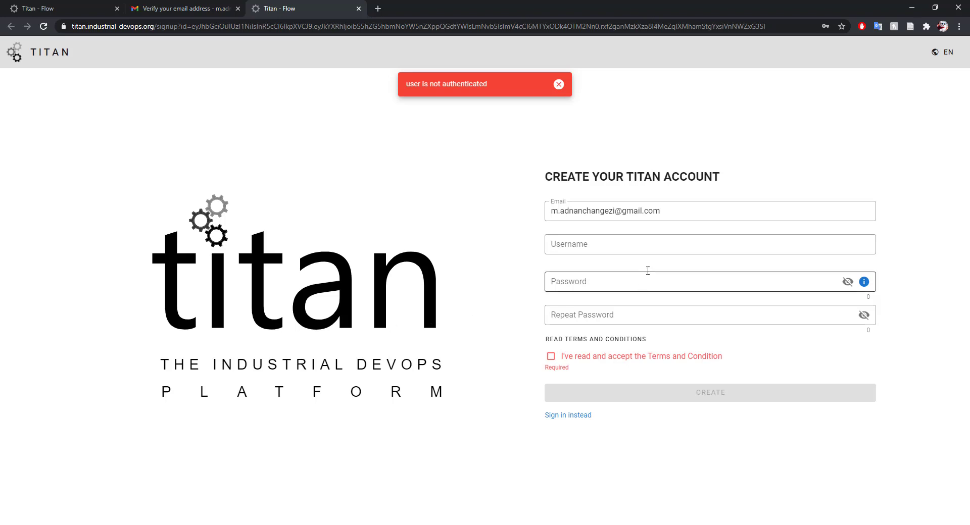
Create the Titan account with a username and password, accepting the terms and saving the password in Chrome.
click(633, 250)
text(adnan_chang)
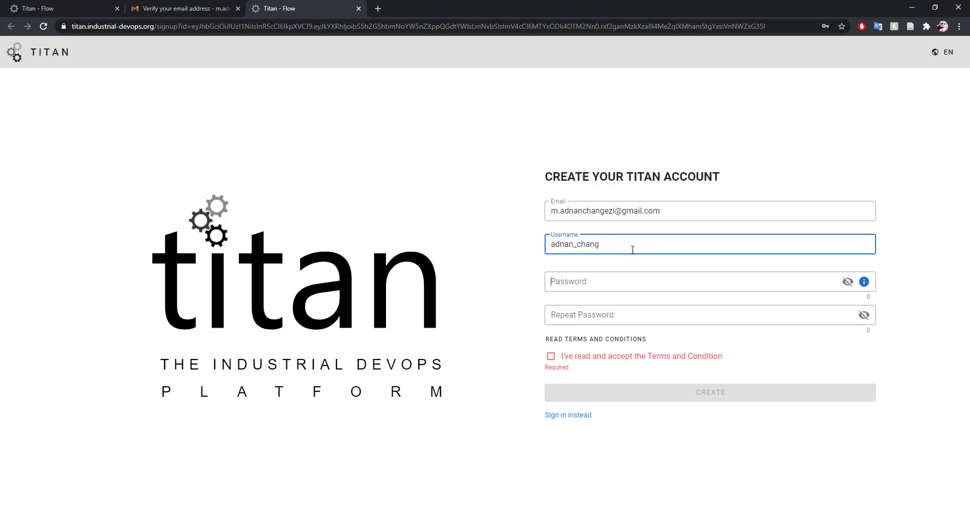
key(Tab)
text(•••••••••)
key(Tab)
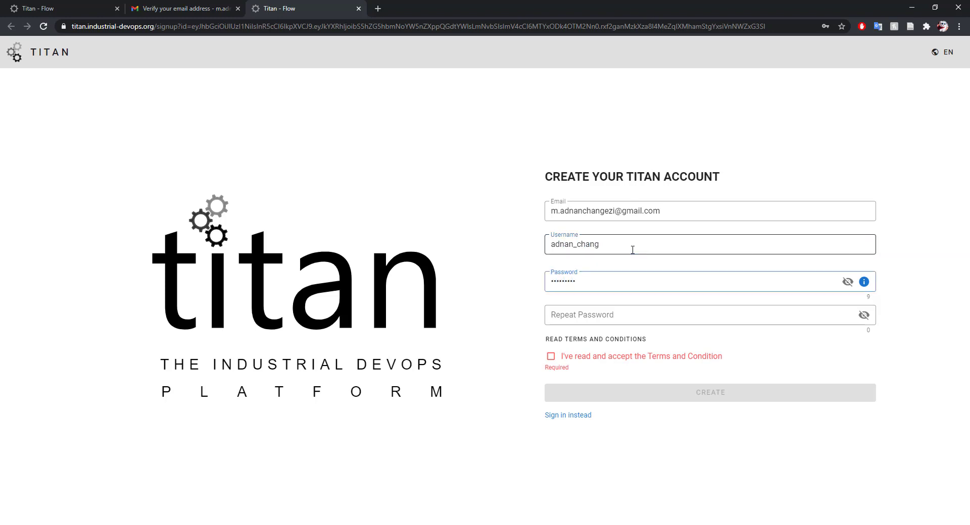
text(•••••••••)
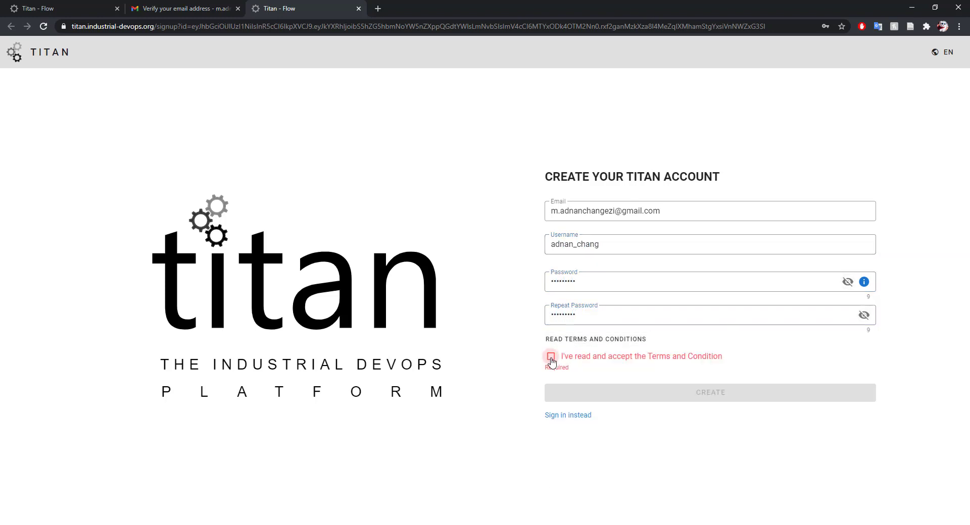
click(550, 356)
click(715, 391)
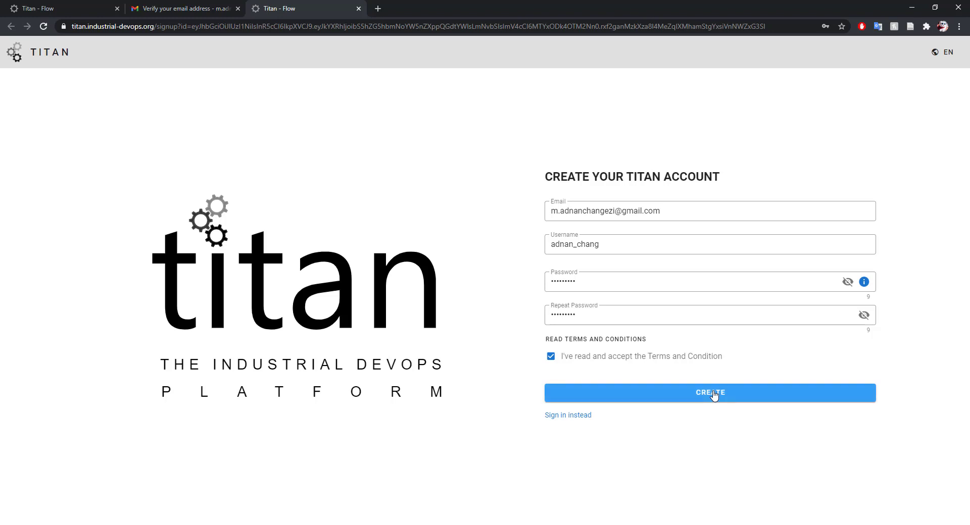
click(788, 190)
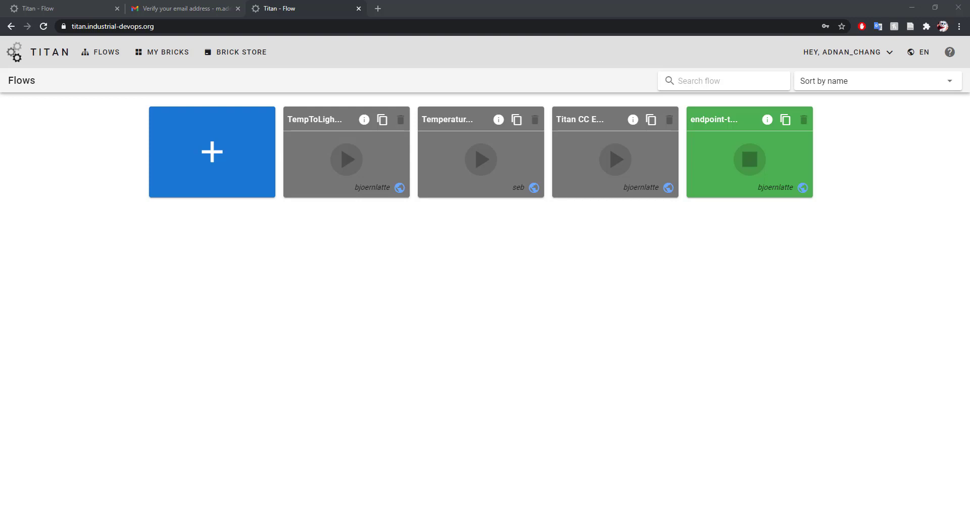
Confirm My Bricks is empty, then browse the Brick Store's Packages catalogue.
click(157, 50)
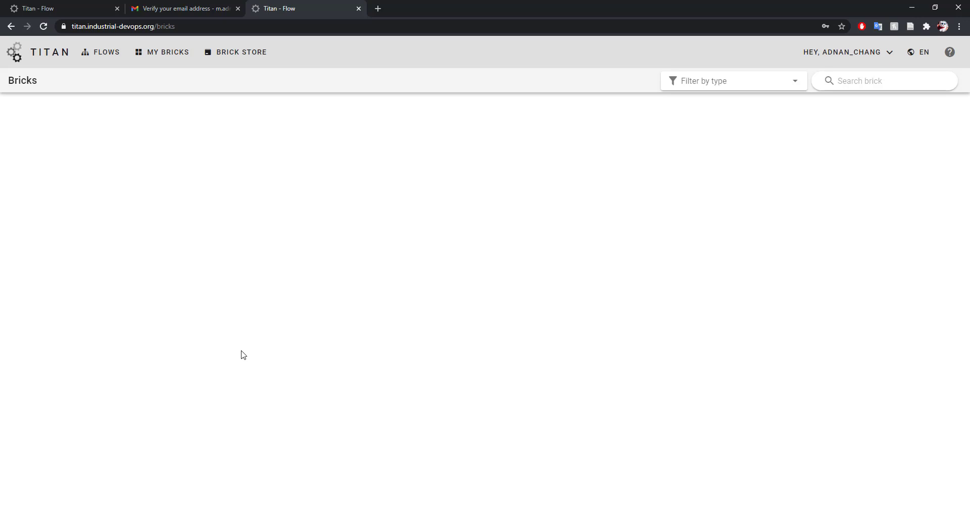
click(230, 57)
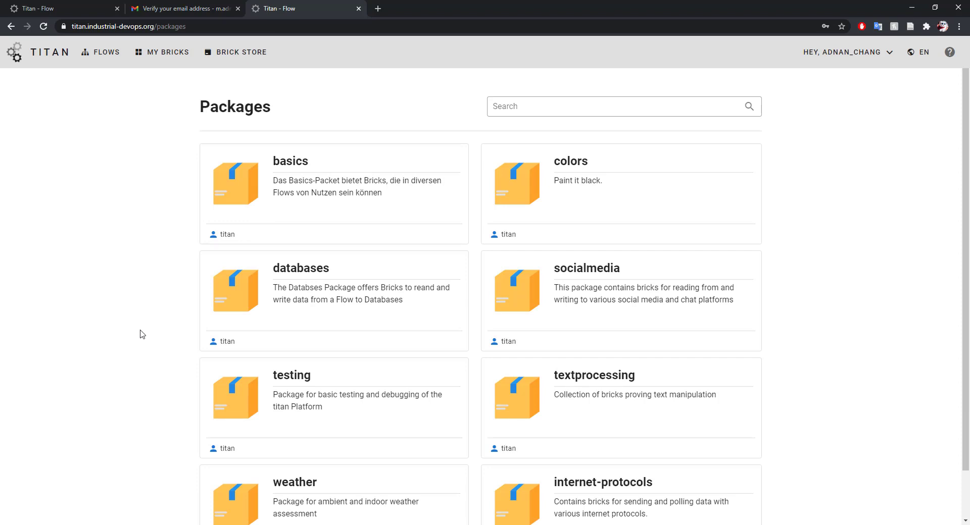
Inspect the colors package and its CelsiusToHue brick without installing it.
scroll(169, 369, down, 1)
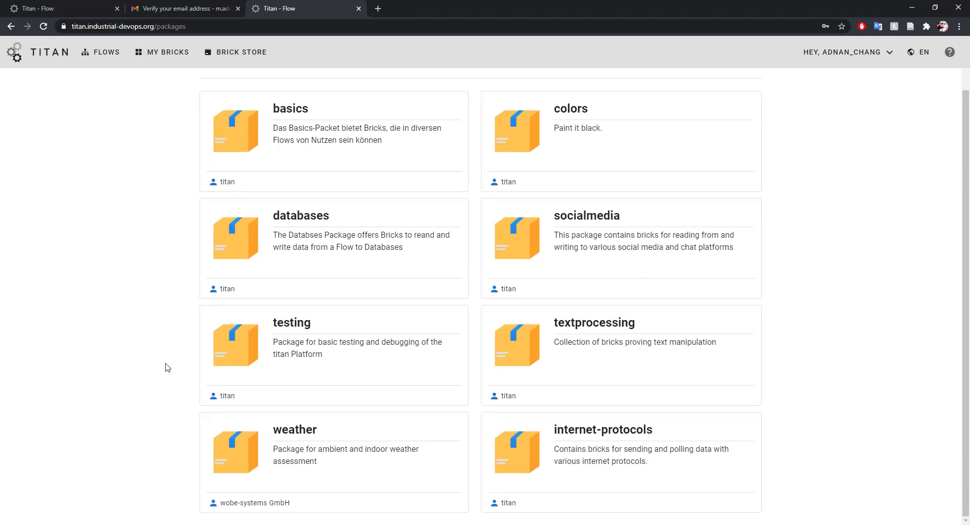
scroll(167, 366, up, 1)
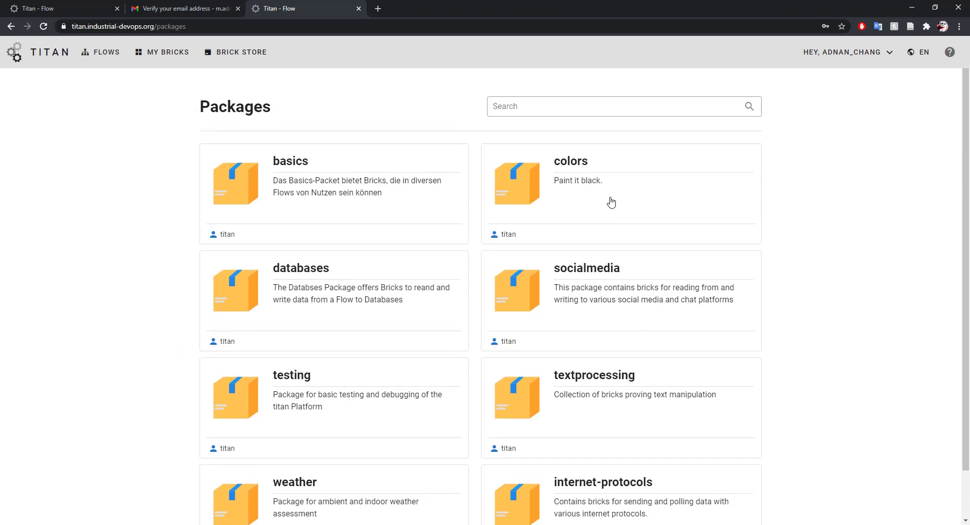
click(609, 203)
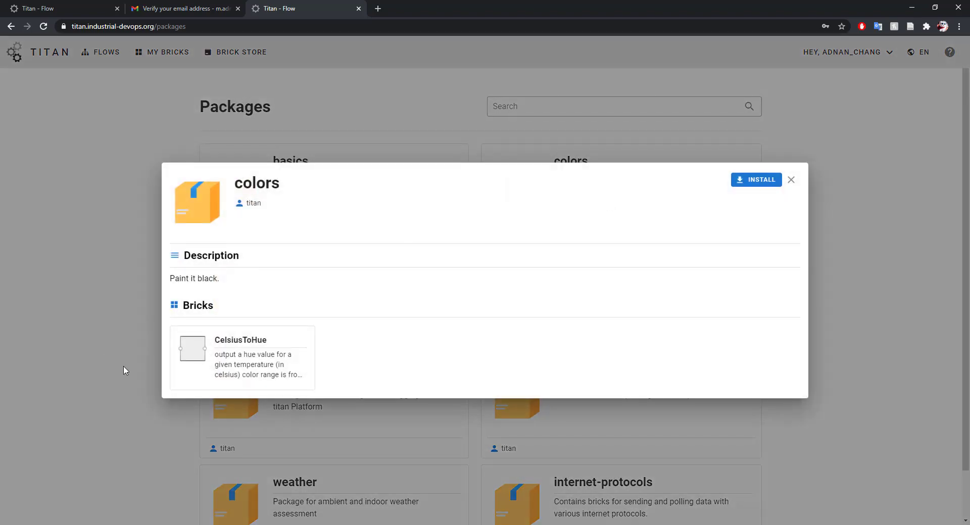
click(226, 363)
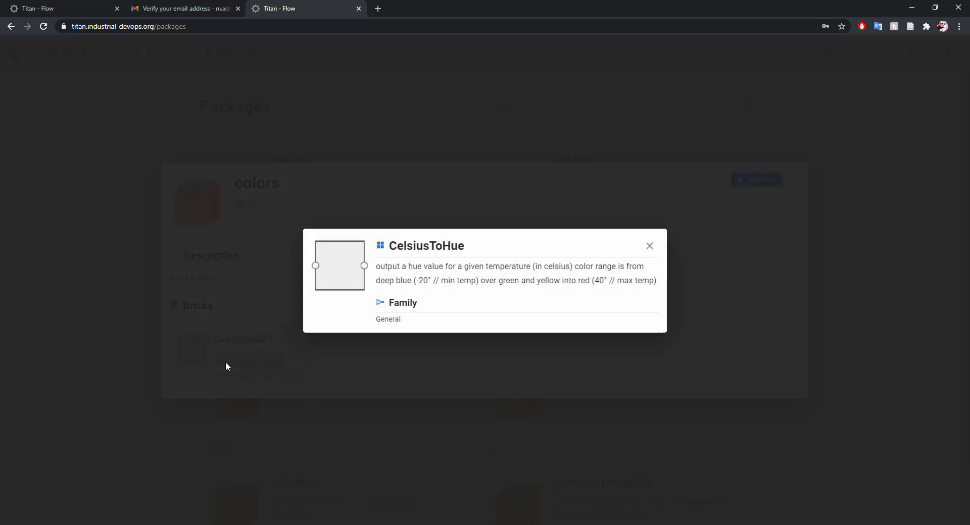
click(124, 343)
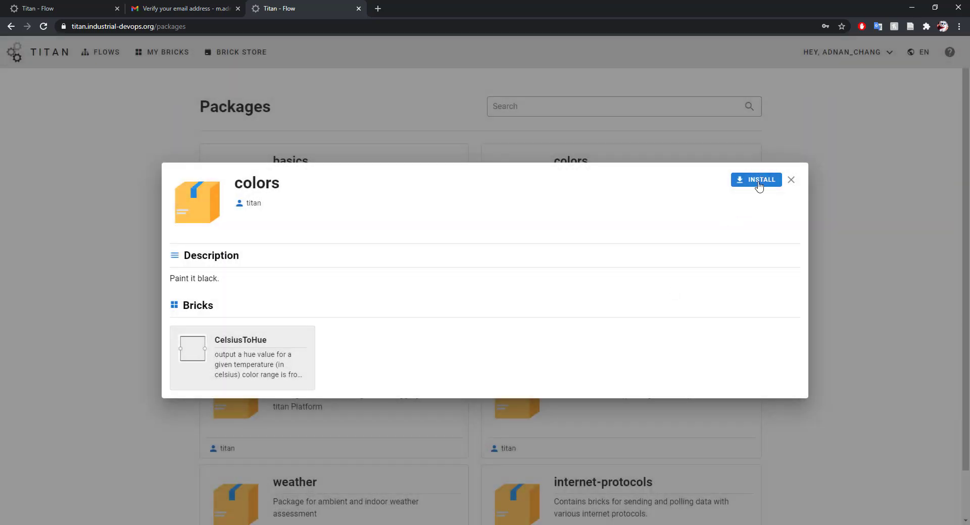
click(112, 313)
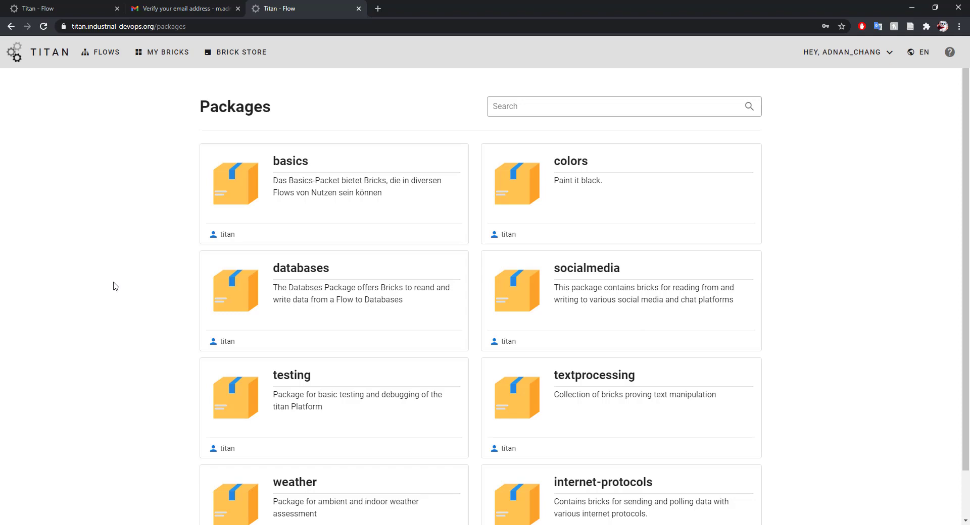
Install the basics and textprocessing packages and check them in My Bricks.
click(362, 196)
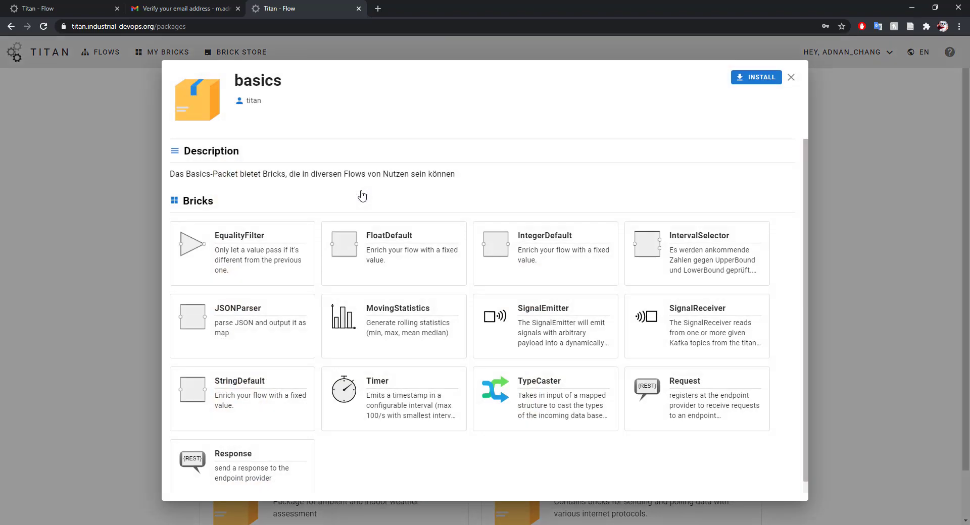
click(754, 78)
click(56, 289)
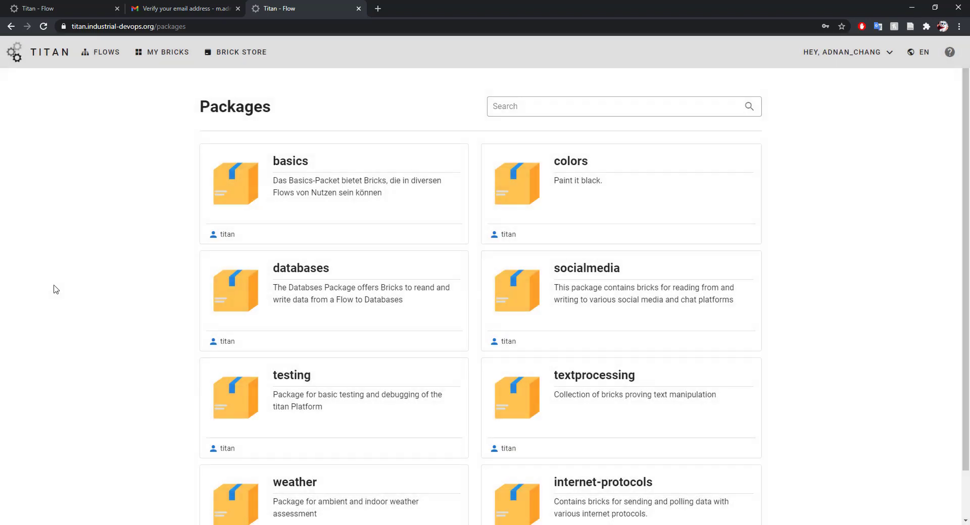
click(610, 409)
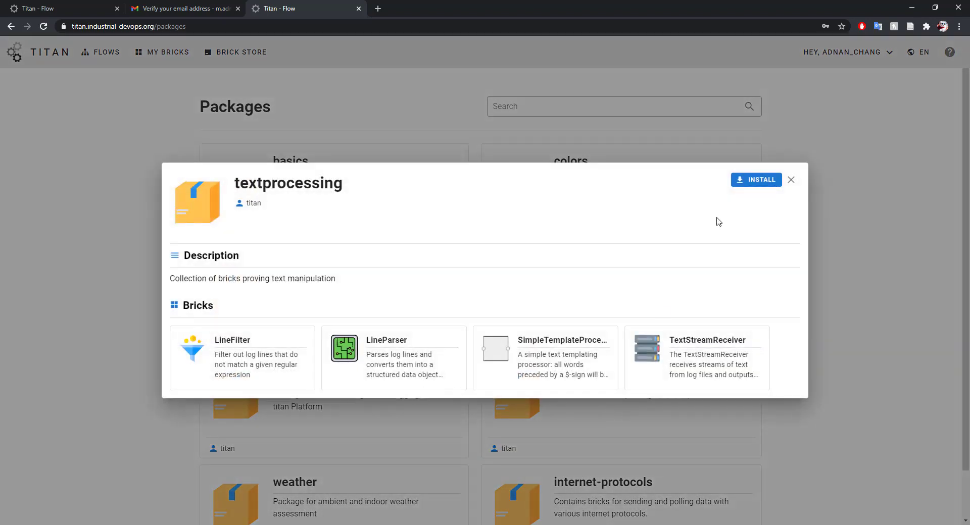
click(758, 182)
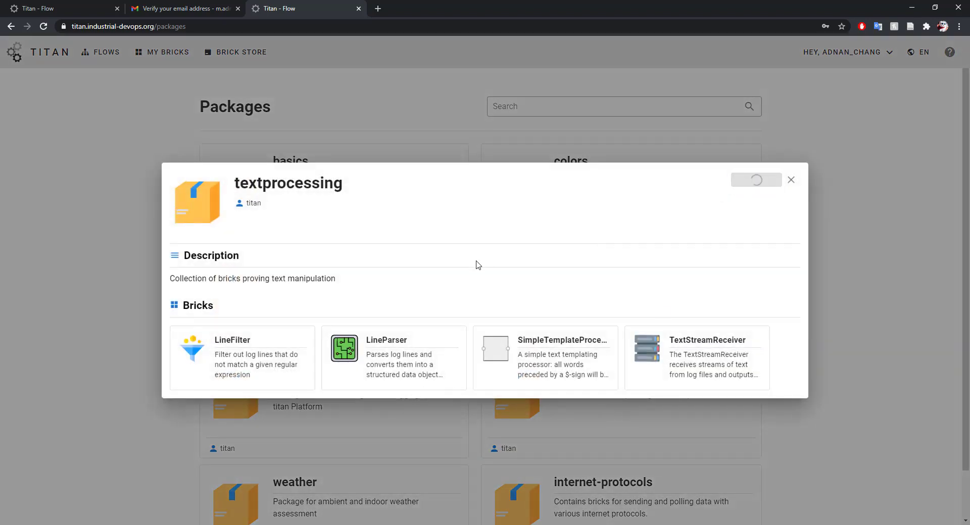
click(129, 273)
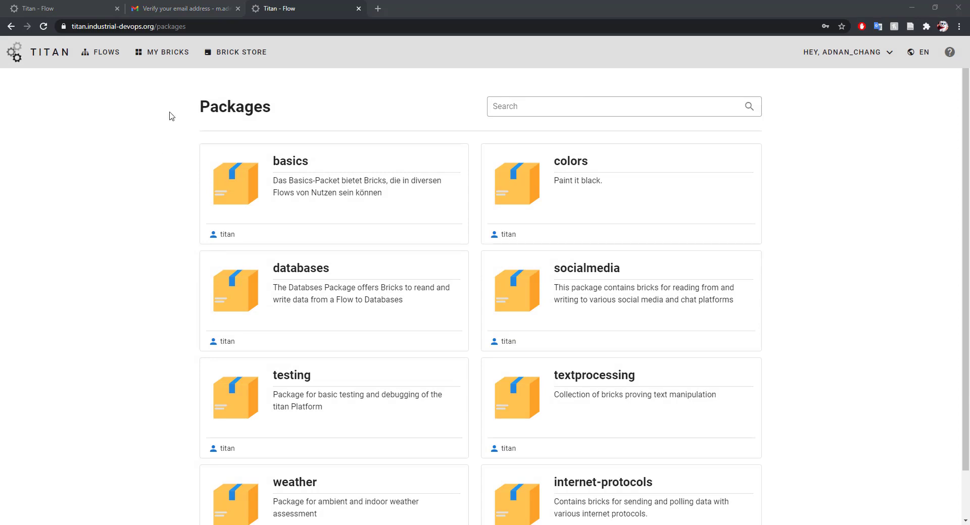
click(169, 55)
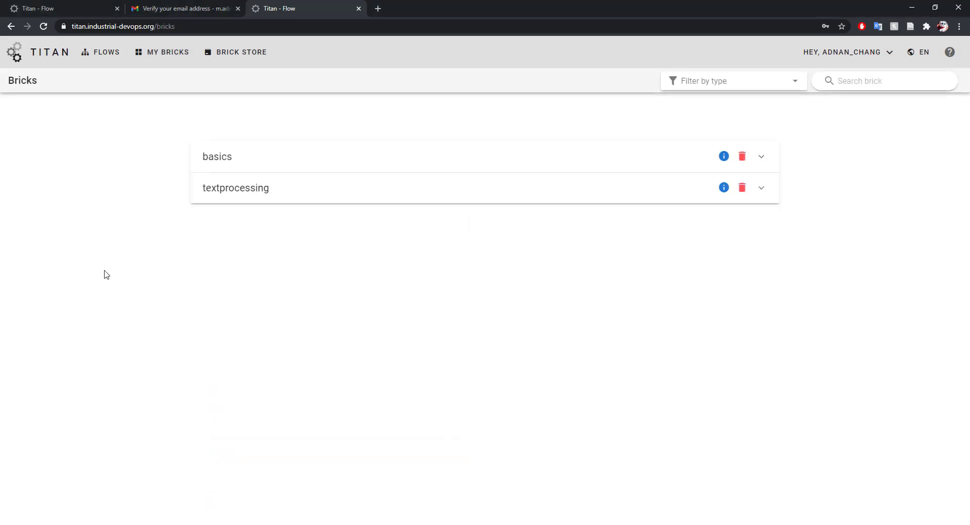
Review the textprocessing bricks, then create a new flow named 'test'.
click(373, 200)
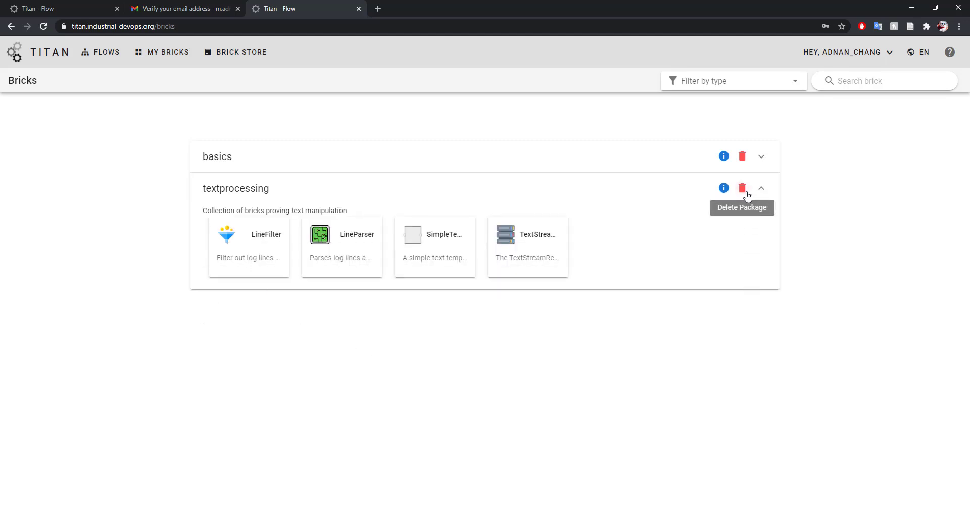
click(90, 49)
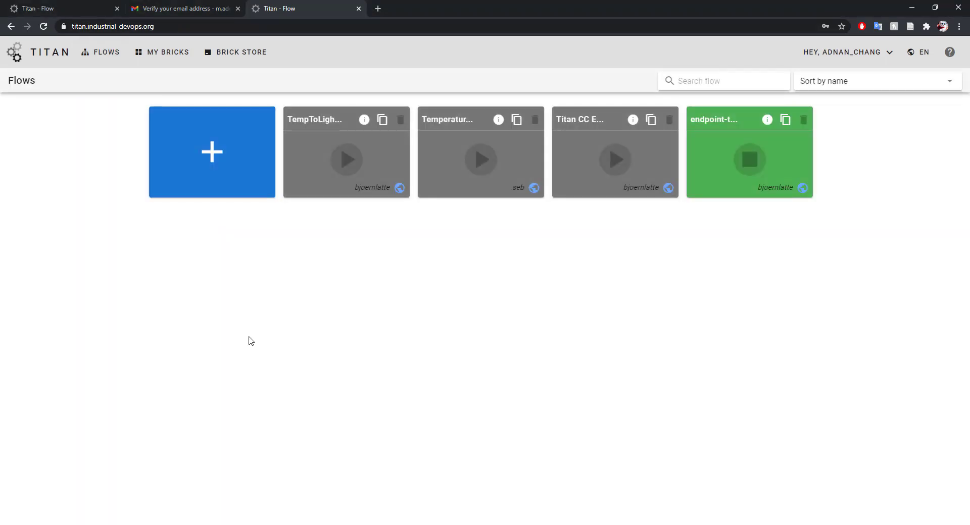
click(203, 185)
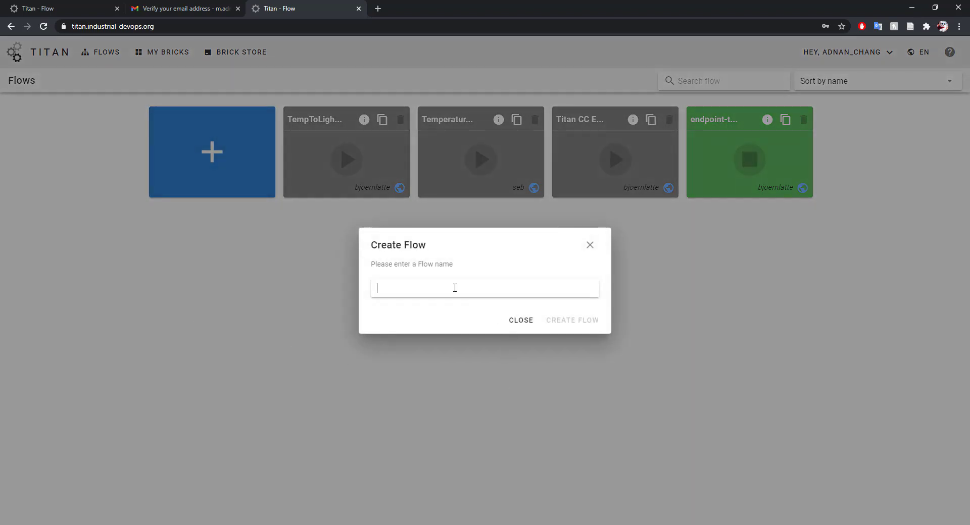
text(test)
click(601, 330)
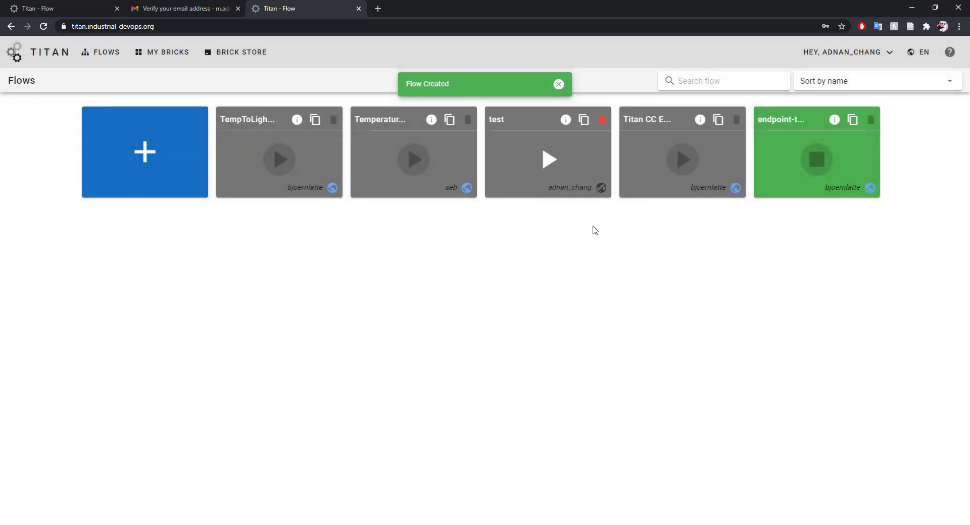
mouse_move(602, 199)
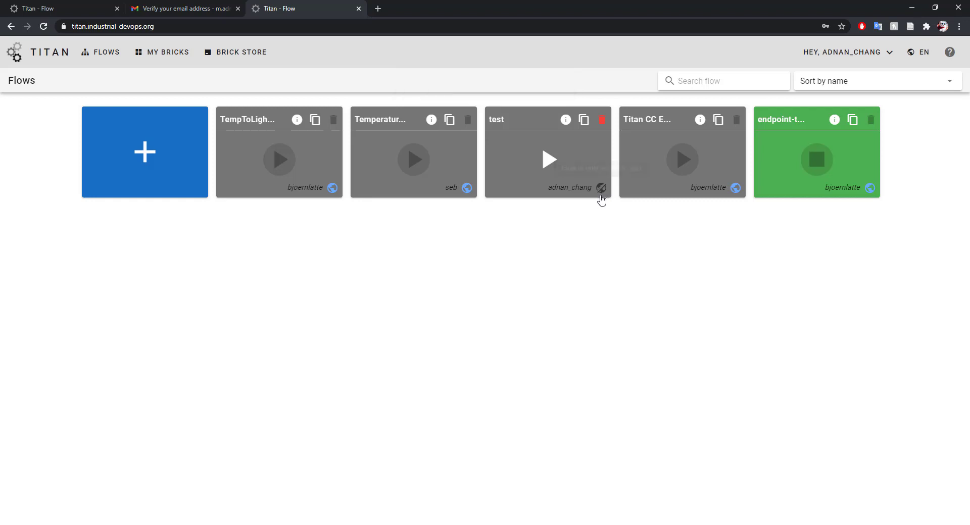
Open the 'test' flow in the editor and expand the textprocessing brick category.
click(511, 177)
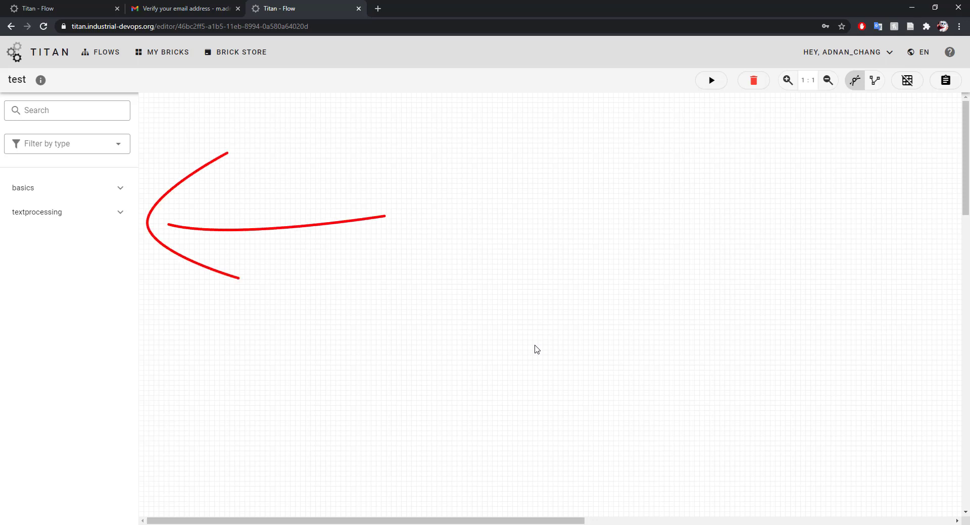
click(91, 212)
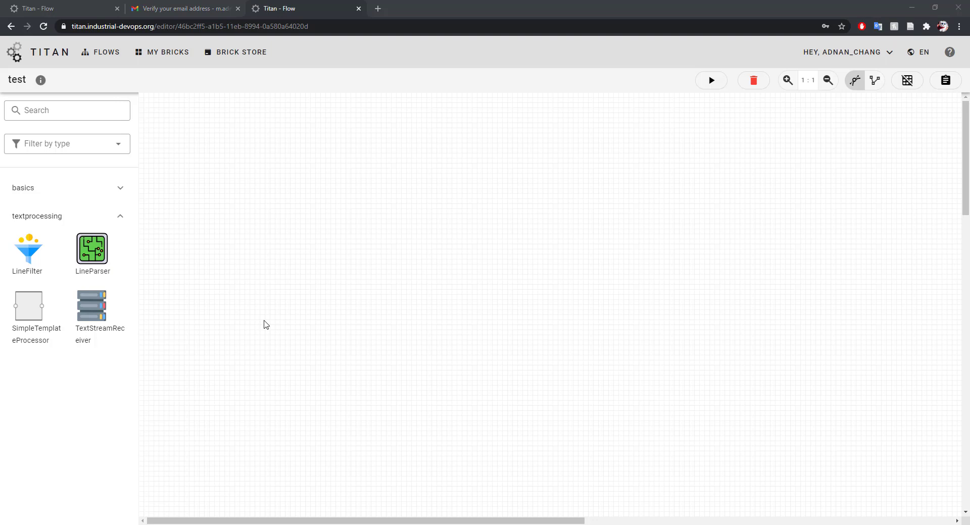
Place SimpleTemplateProcessor, Request and Response nodes, then wire Request1's output to Response1.
drag(28, 306, 462, 300)
click(79, 188)
drag(28, 418, 328, 200)
drag(87, 419, 635, 345)
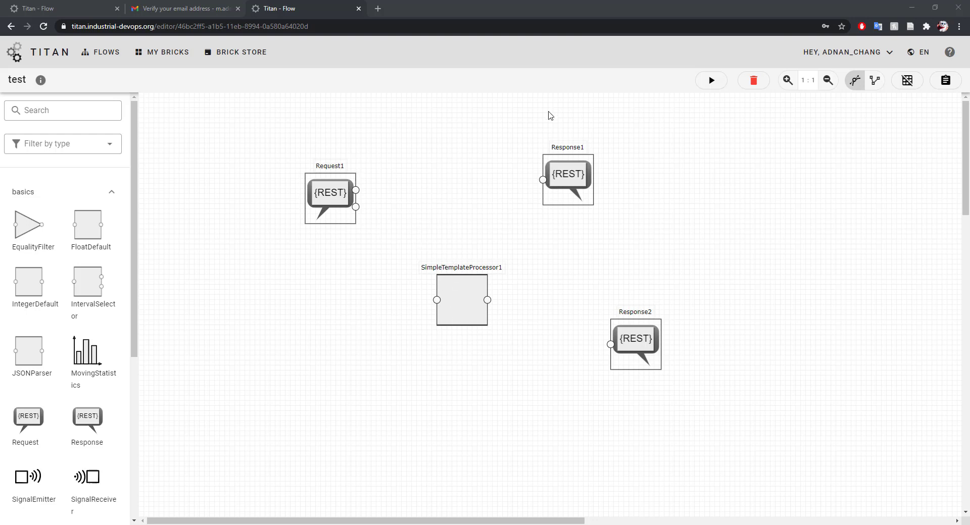
drag(354, 190, 540, 182)
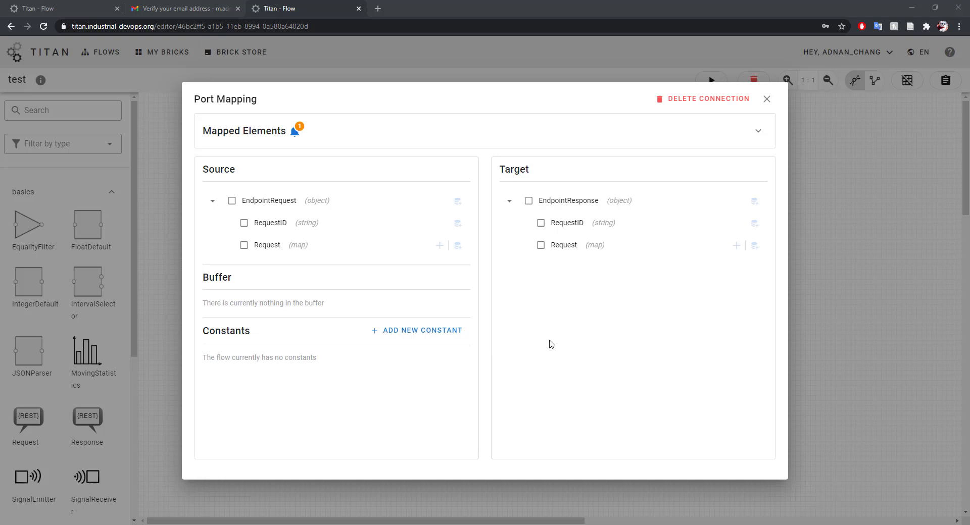
Map EndpointRequest RequestID to EndpointResponse RequestID and expand Mapped Elements.
click(243, 224)
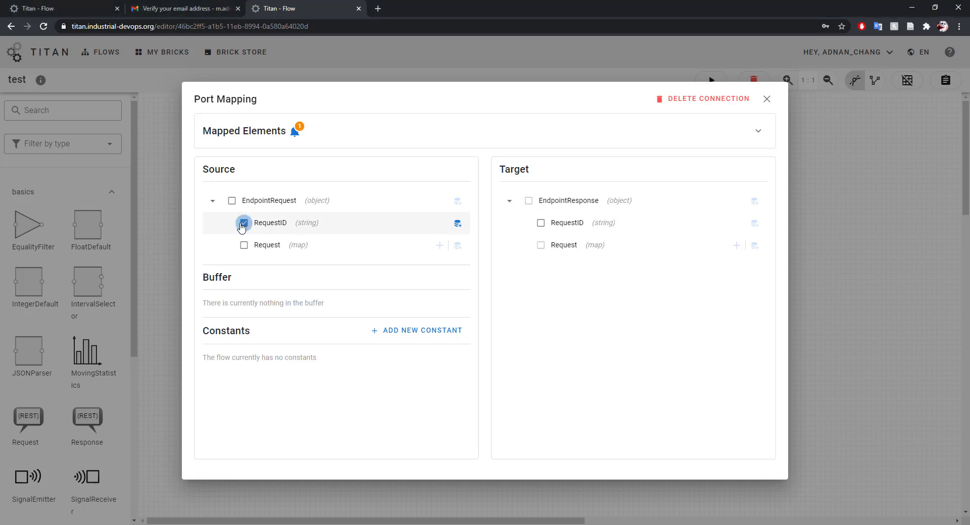
click(540, 224)
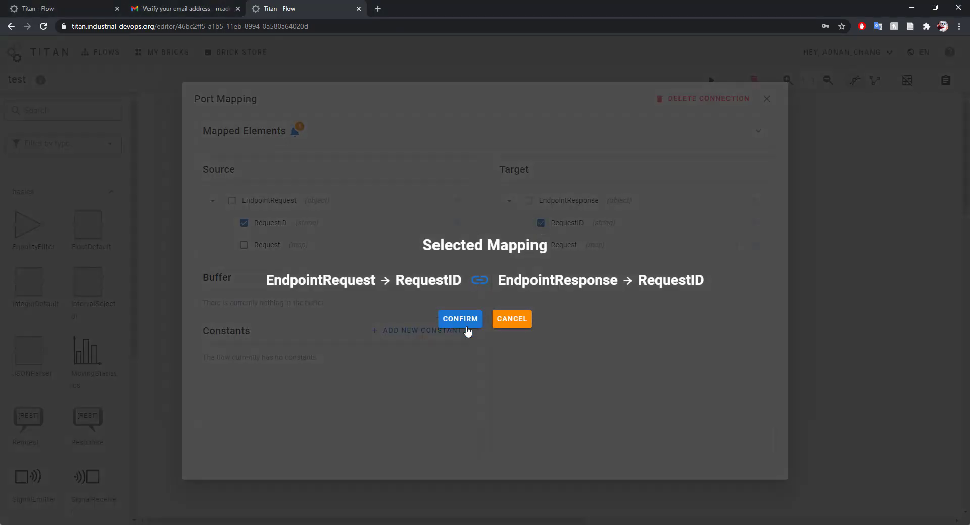
click(465, 322)
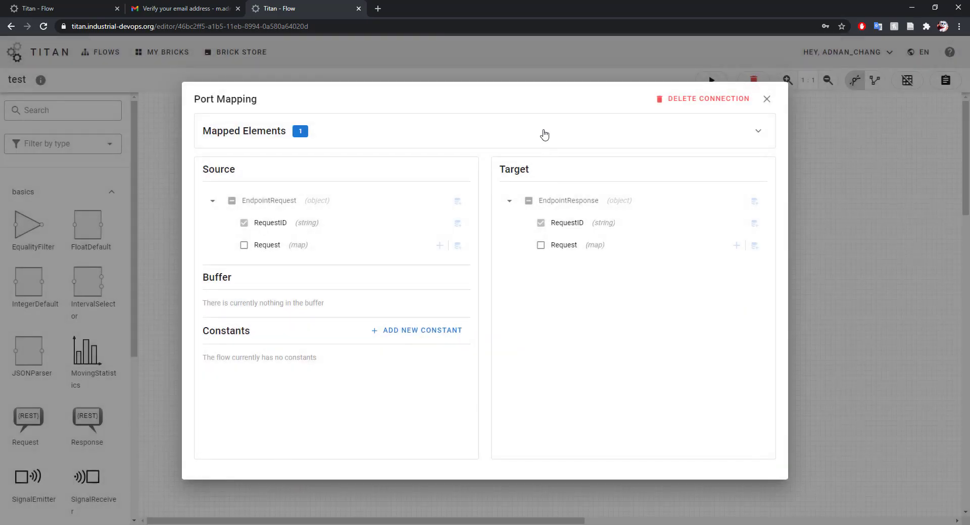
click(544, 134)
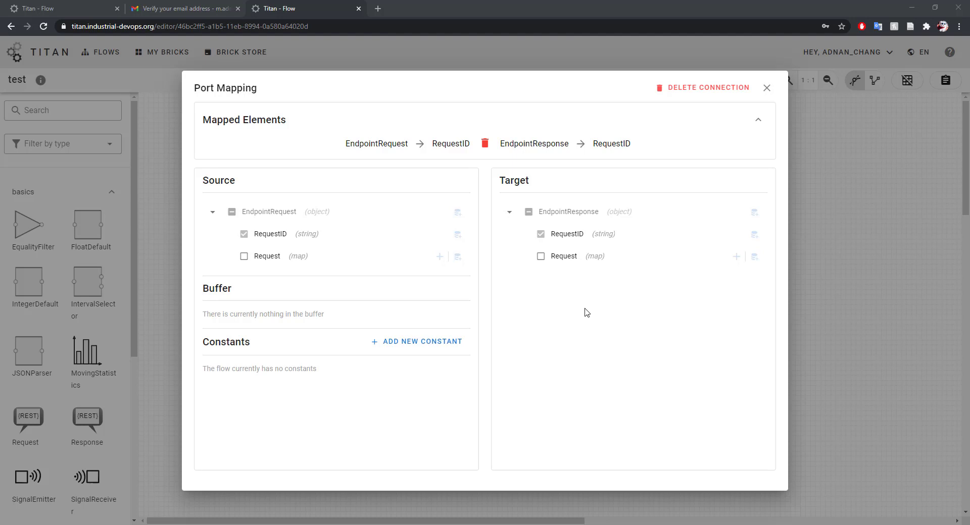
Create a string constant 'message' with value 'Hello World'.
click(414, 349)
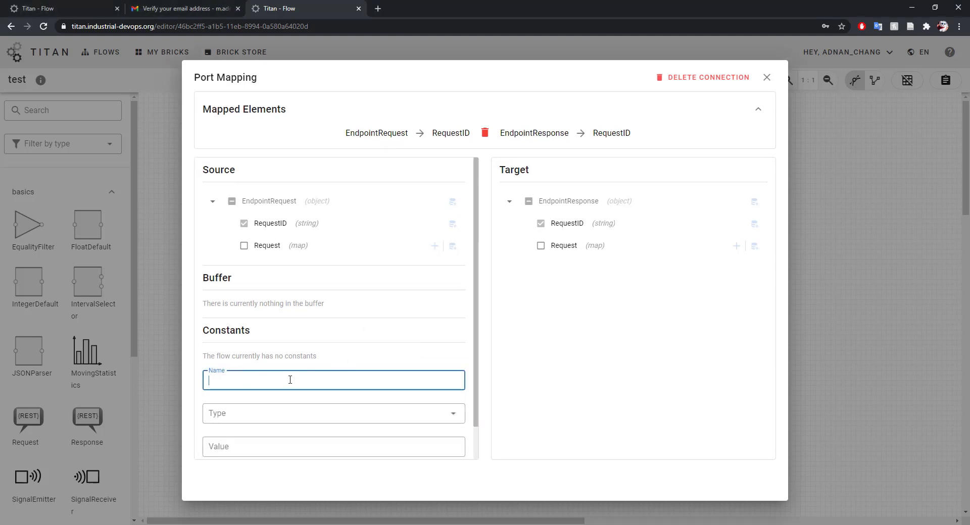
text(message)
key(Tab)
text(s)
key(Tab)
text(Hello Wo)
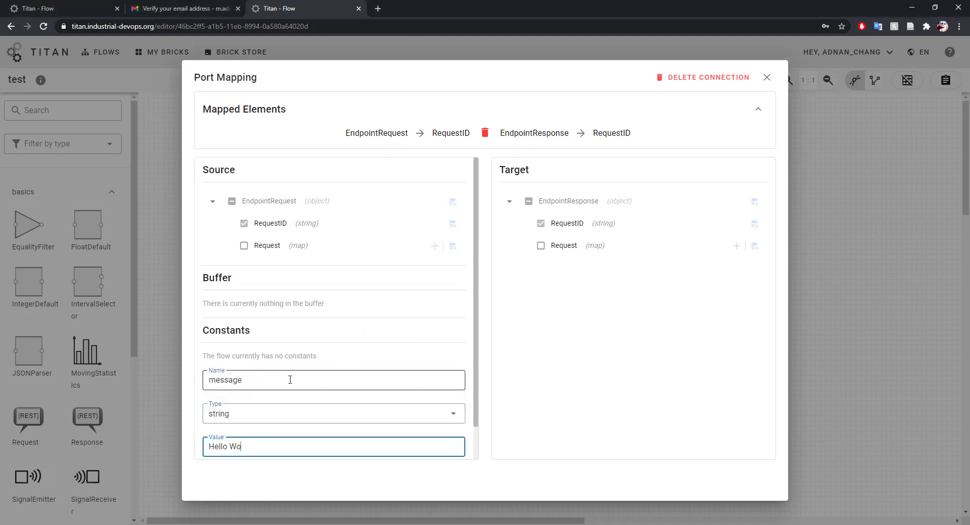
text(rld)
click(220, 443)
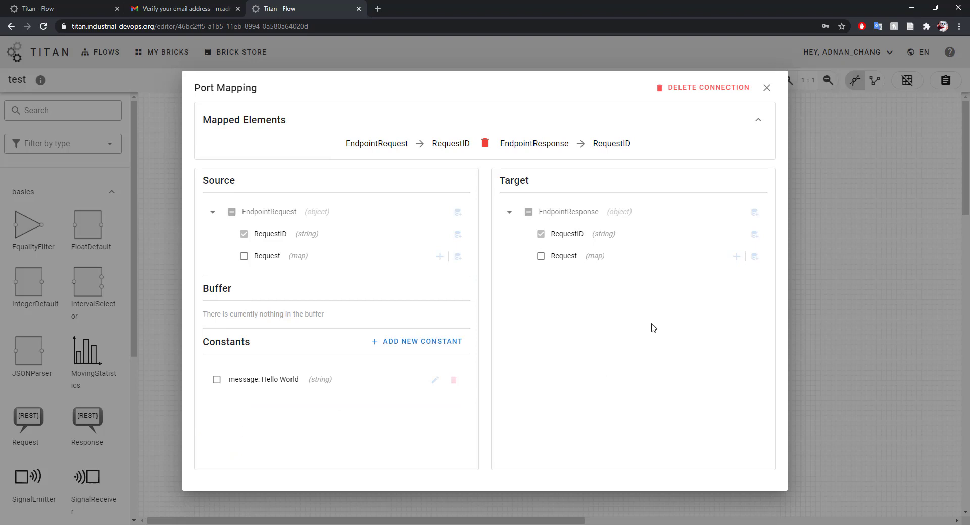
Add a string 'message' field under the response's Request and map the Hello World constant to it.
click(736, 258)
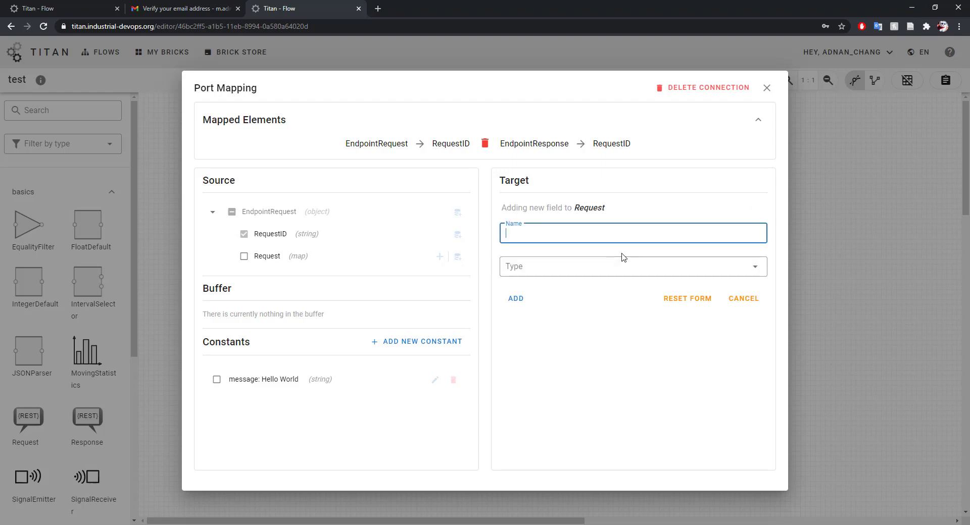
text(message)
key(Tab)
key(s)
key(Tab)
key(Return)
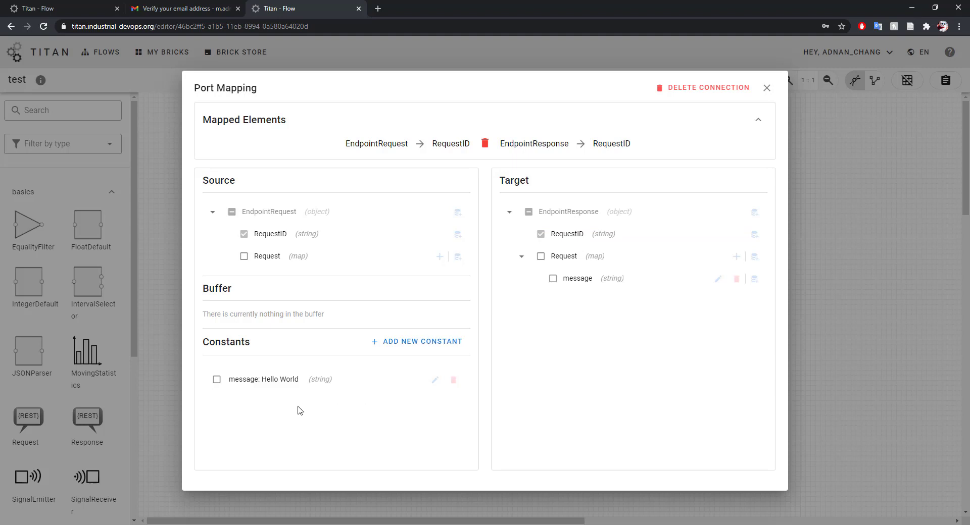
click(217, 380)
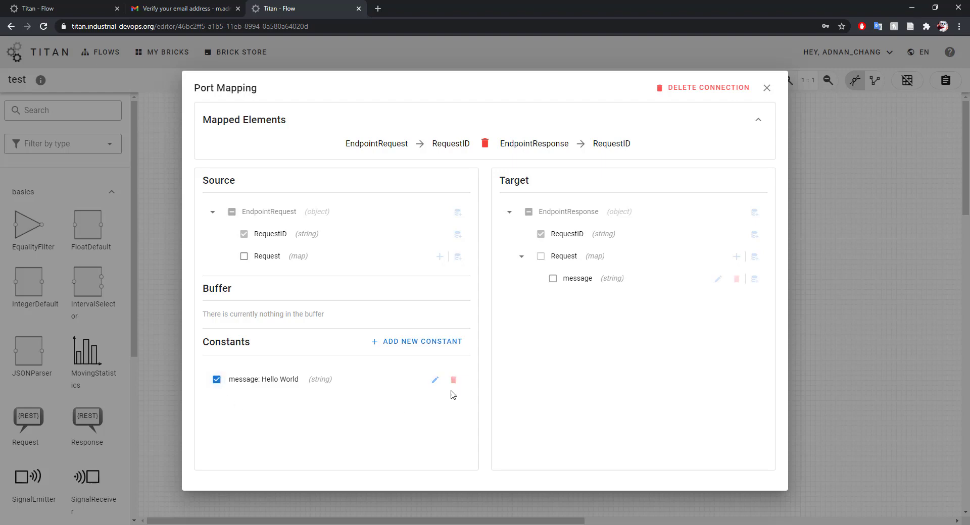
click(551, 280)
click(460, 318)
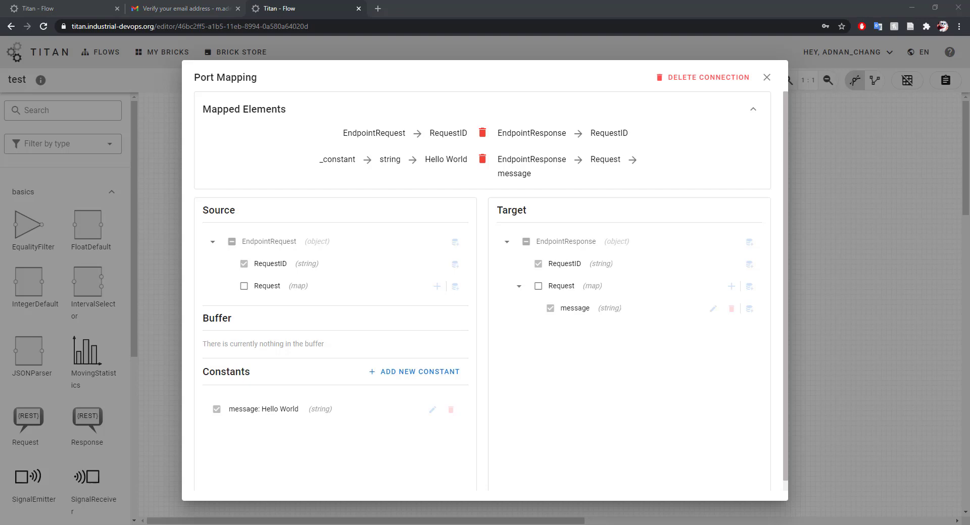
Close the open port mapping and connect Request1's lower output to SimpleTemplateProcessor1's input.
click(767, 78)
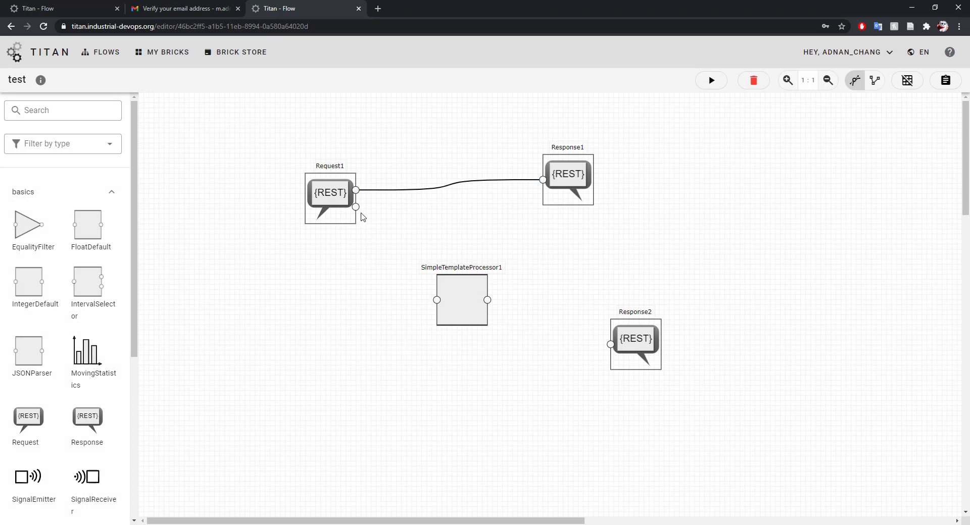
drag(356, 206, 437, 300)
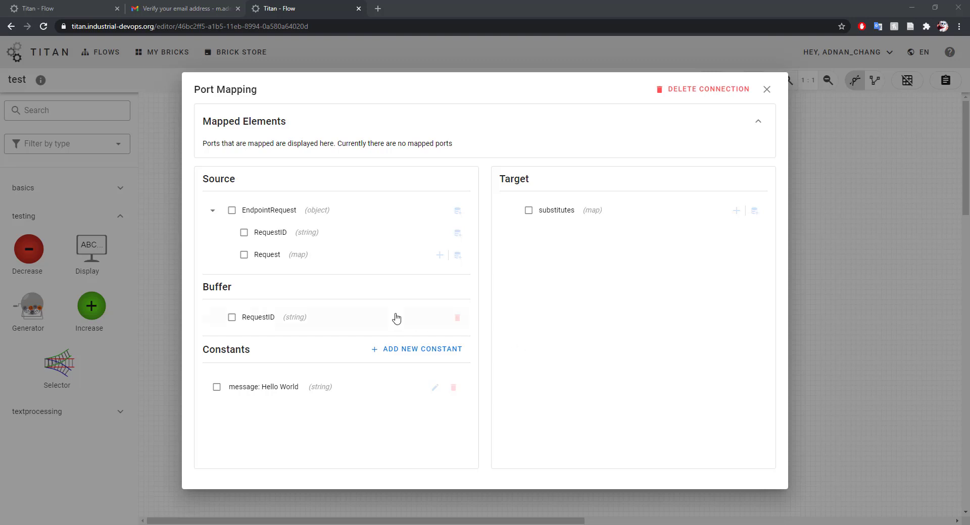
Add a Body field of type map of string under the source Request.
click(440, 255)
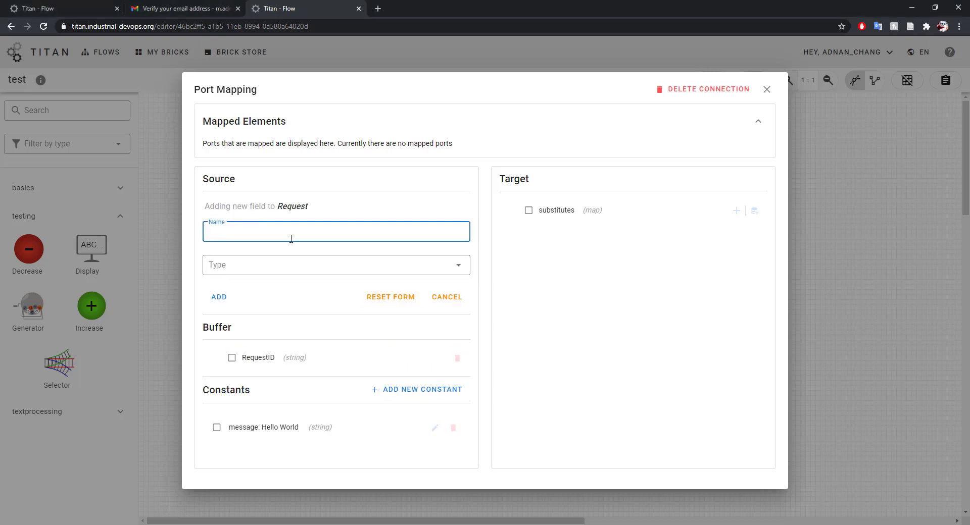
text(Body)
key(Tab)
text(map)
key(Tab)
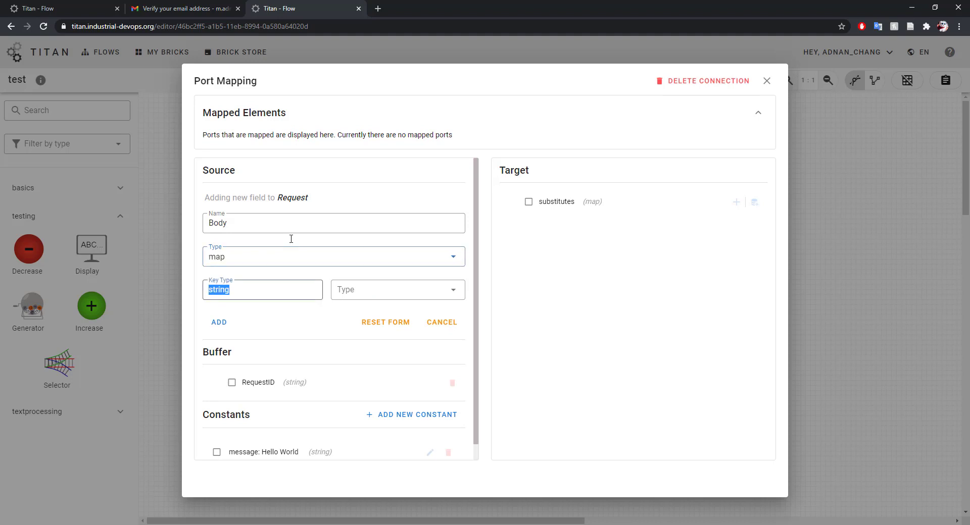
key(Tab)
key(s)
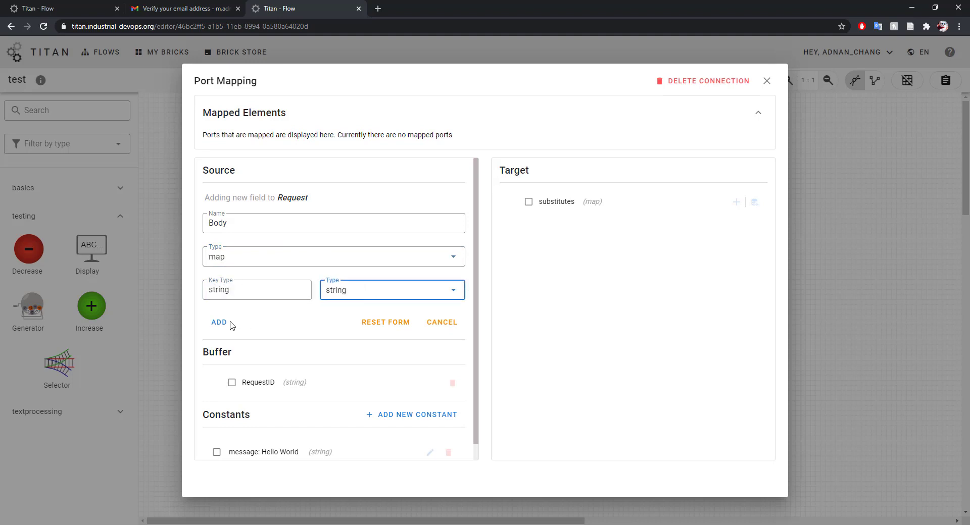
click(219, 322)
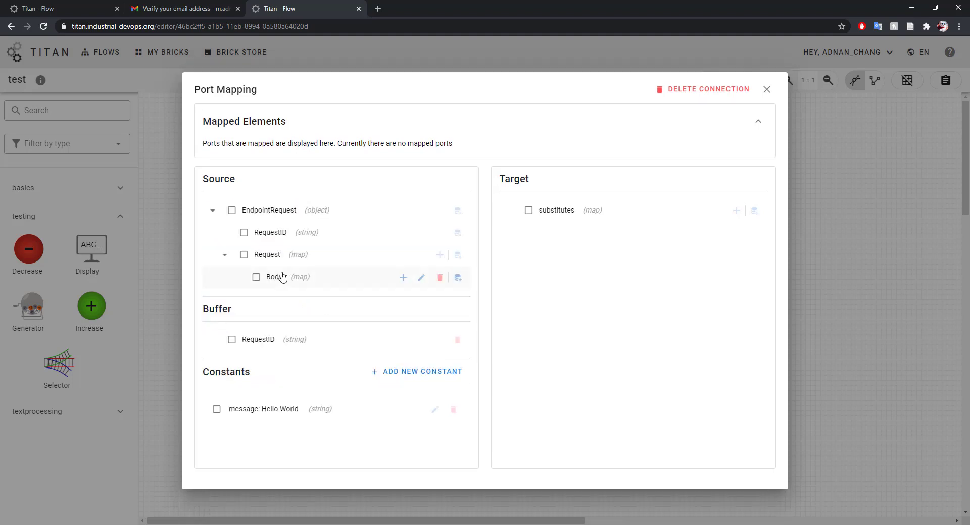
Add a string field named message inside Body.
click(403, 277)
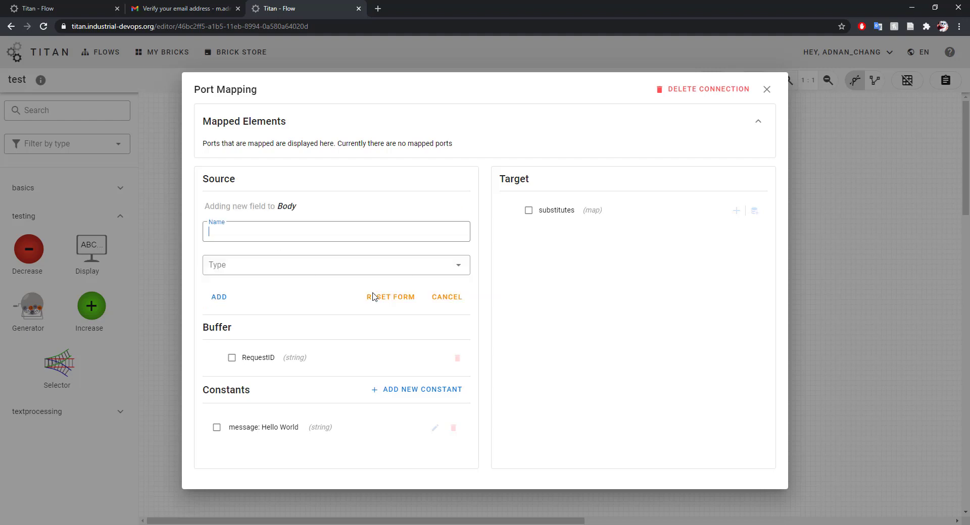
click(273, 239)
text(messag)
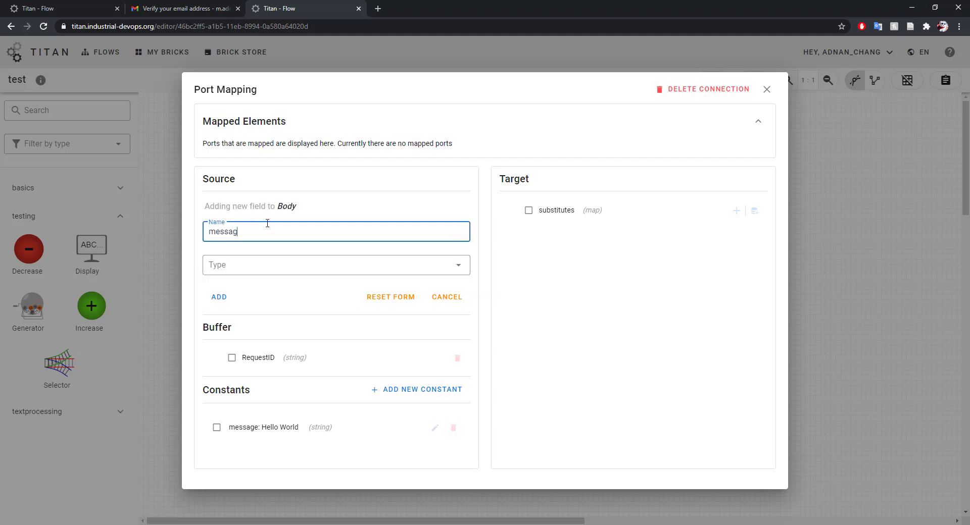
text(e)
key(Tab)
key(Down)
key(Tab)
key(Return)
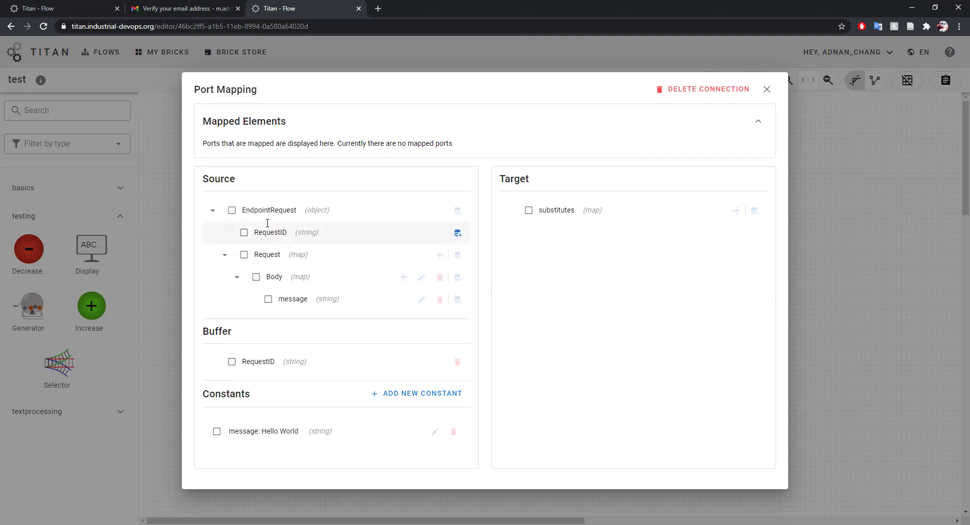
Add a string field named message under the target substitutes map.
click(735, 210)
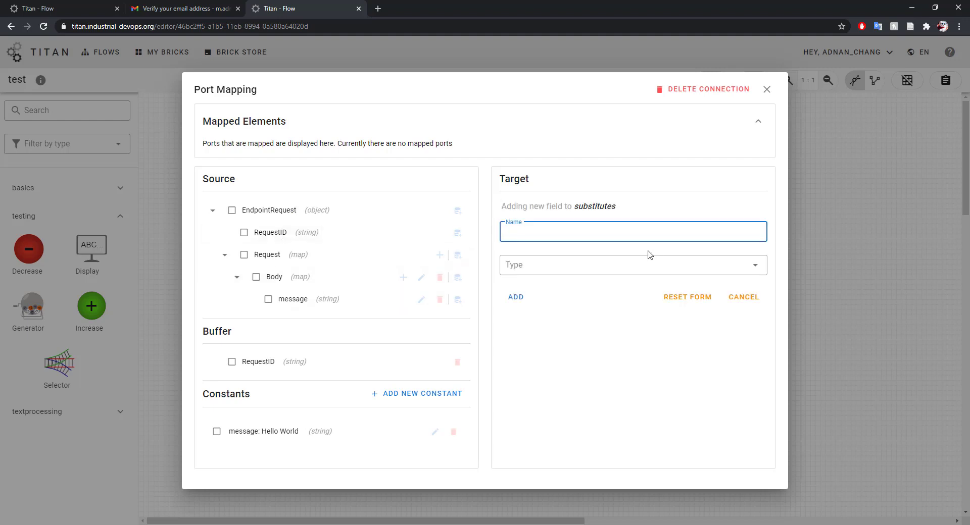
text(message)
key(Tab)
key(Down)
key(Tab)
key(Return)
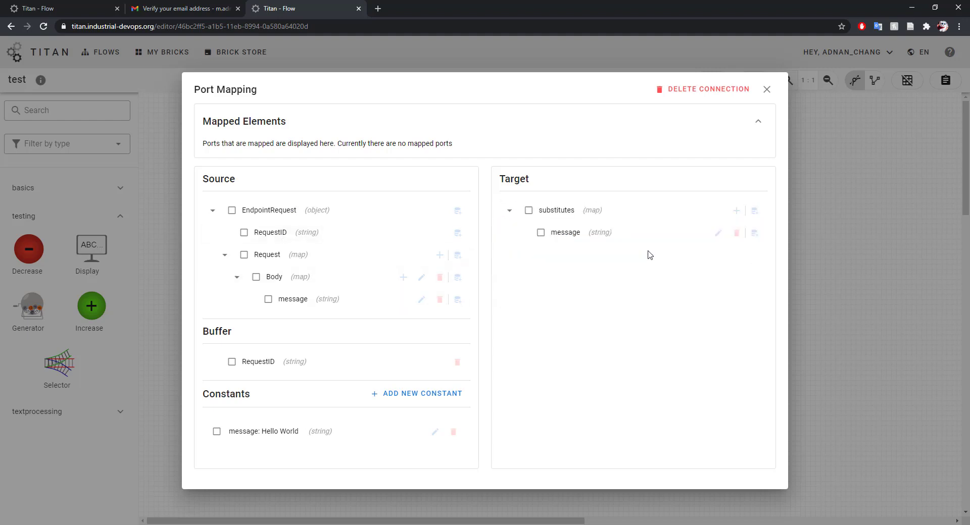
Map Body's message onto substitutes → message, confirm, and close the port mapping.
click(269, 299)
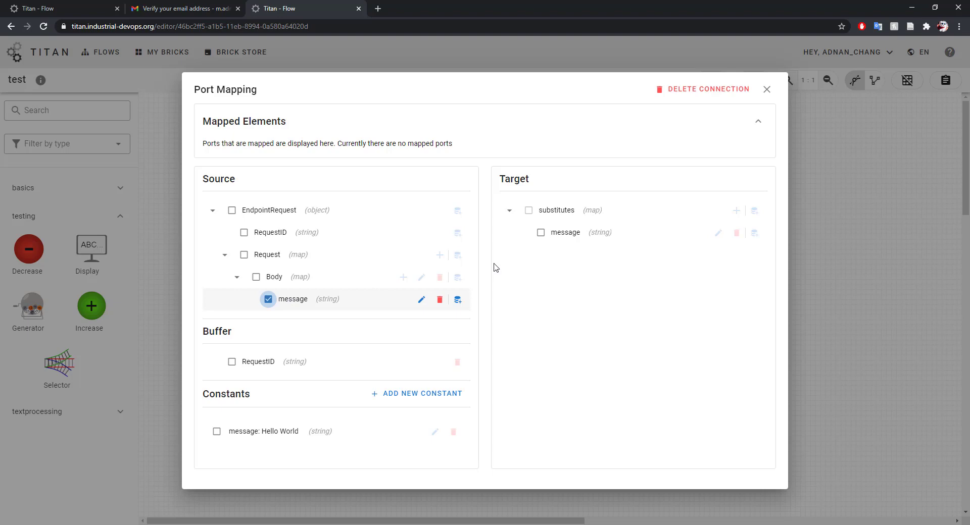
click(547, 233)
click(460, 323)
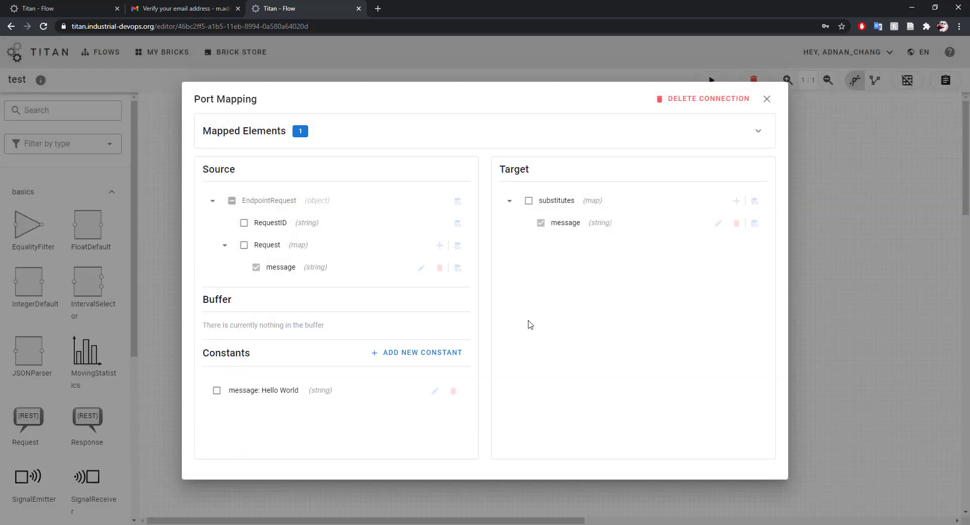
click(844, 343)
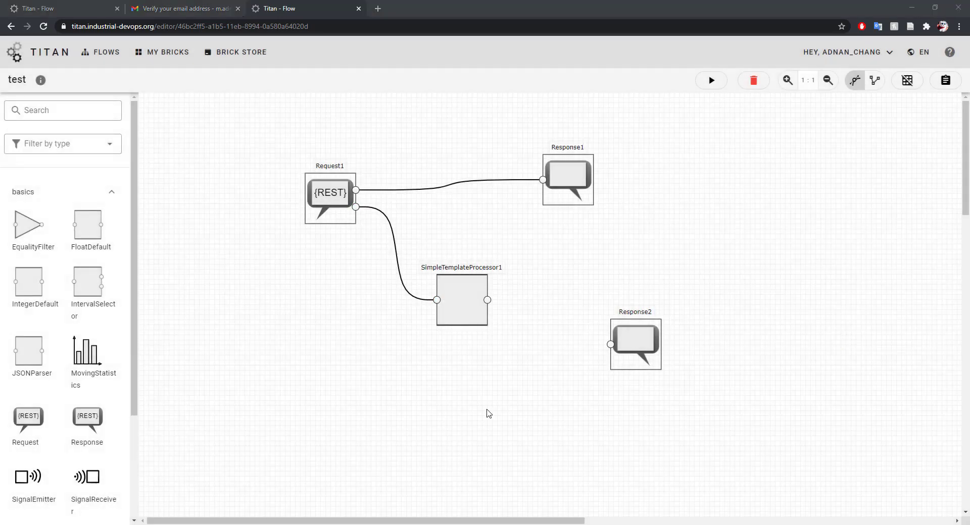
Set the template to 'A client has sent us a message which is: $message' and connect it to Response2.
click(456, 301)
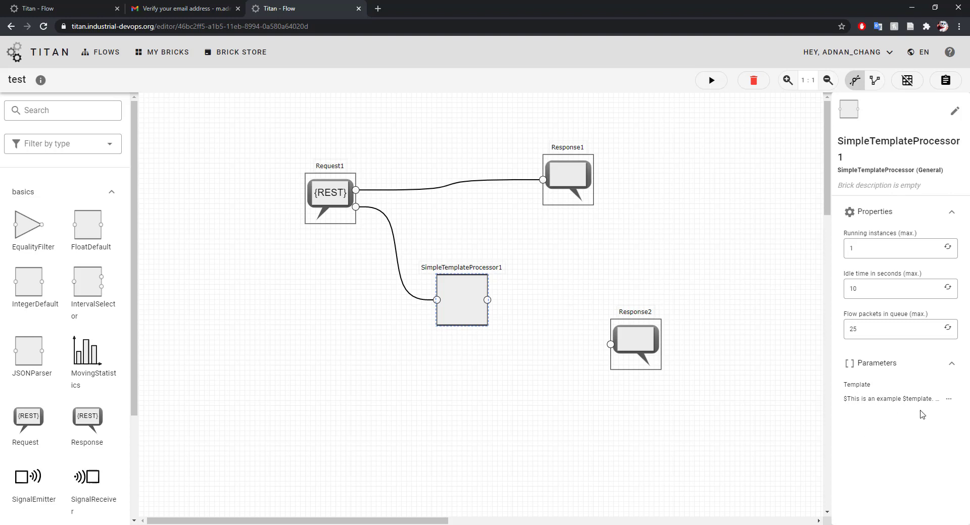
click(948, 399)
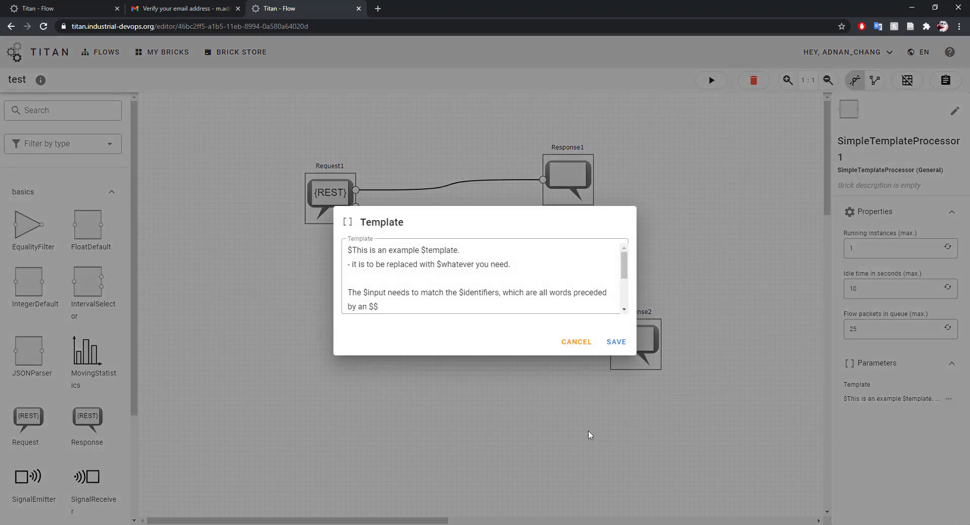
click(418, 309)
key(ctrl+a)
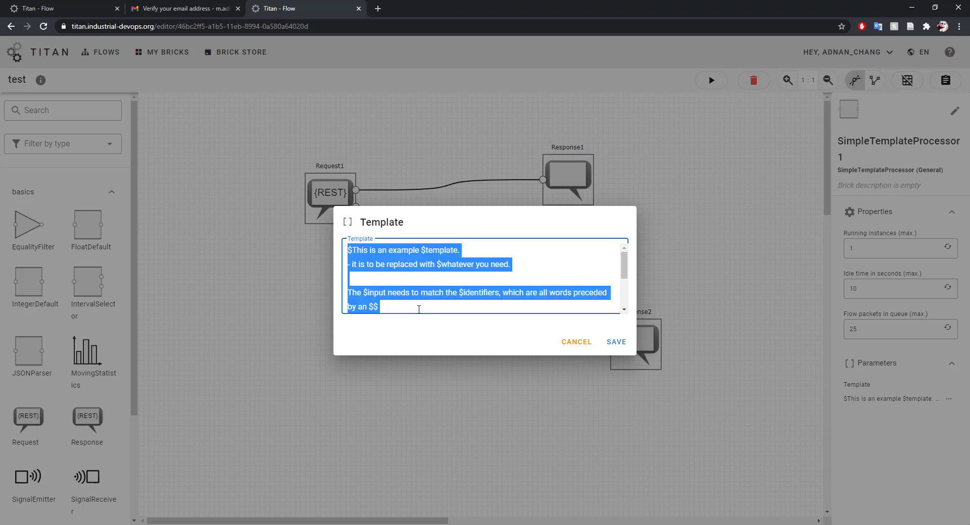
text(A client has sent us a message whi)
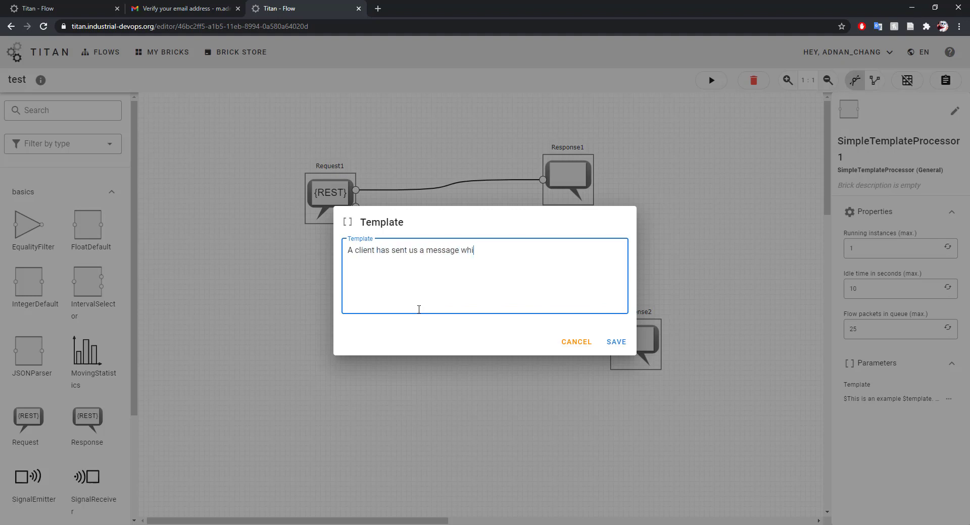
text(ch is: $message)
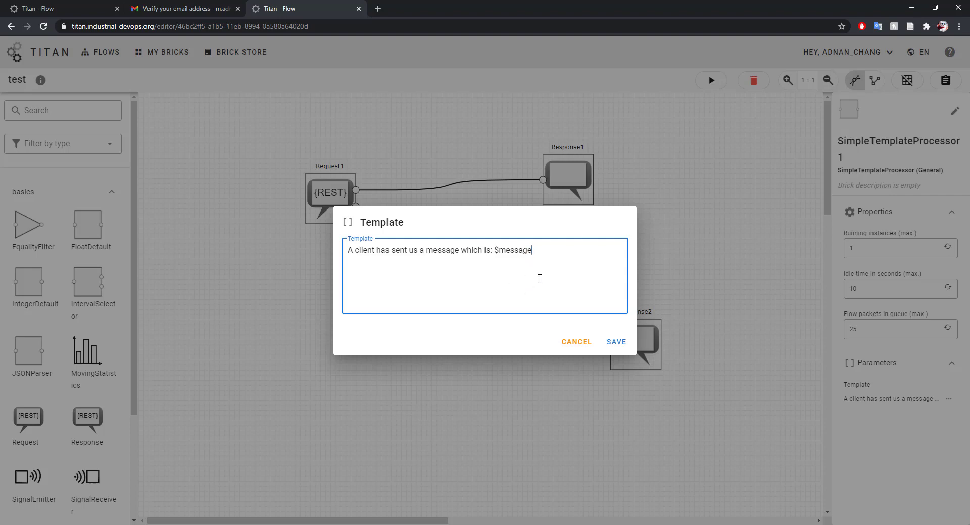
click(620, 343)
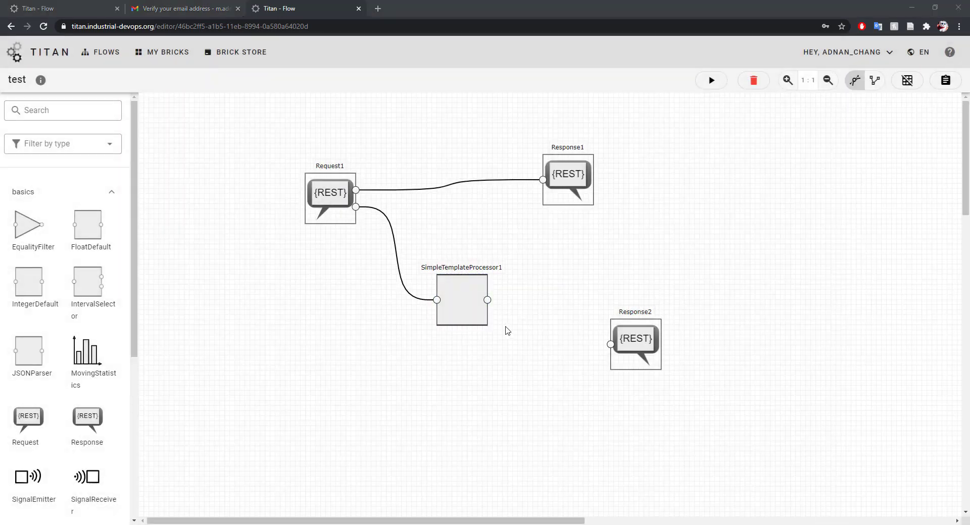
drag(487, 300, 609, 344)
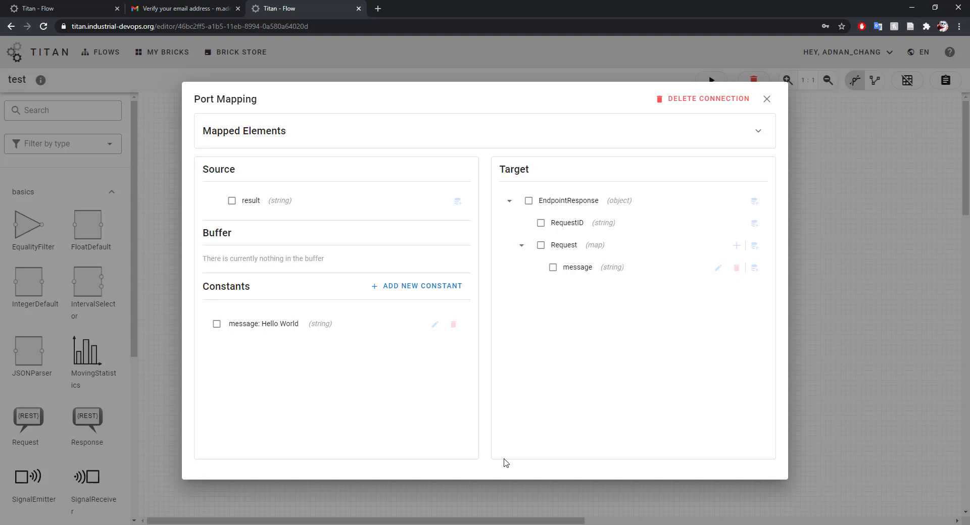
Map the processor's result onto EndpointResponse → Request → message, confirm, and save the connection.
click(231, 201)
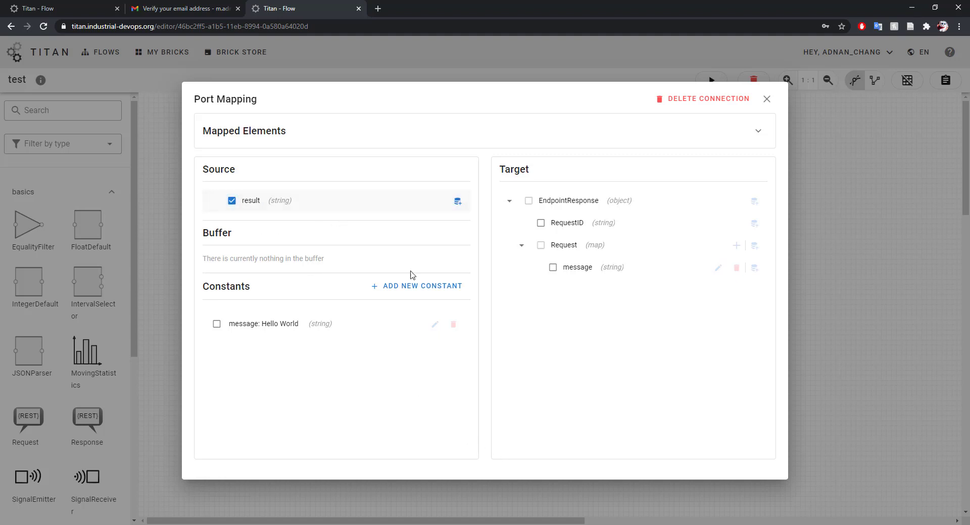
click(553, 267)
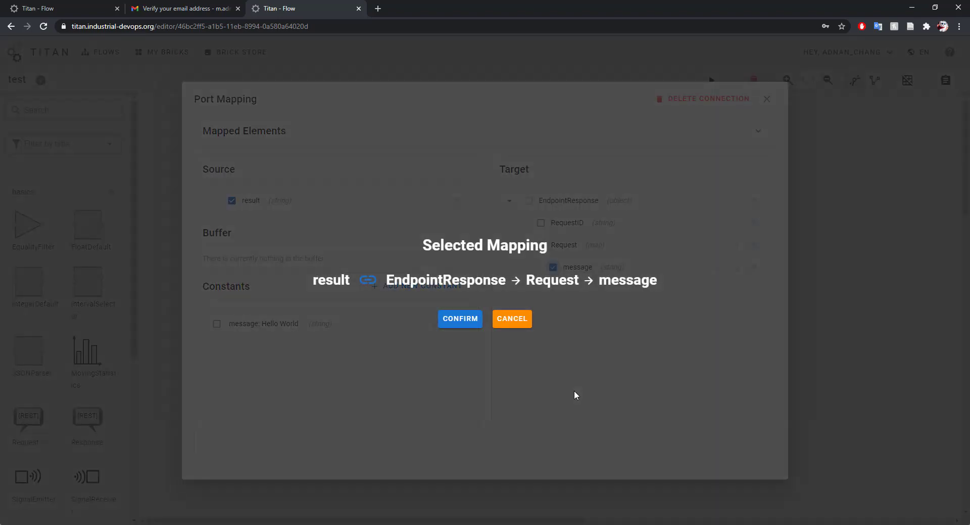
click(448, 326)
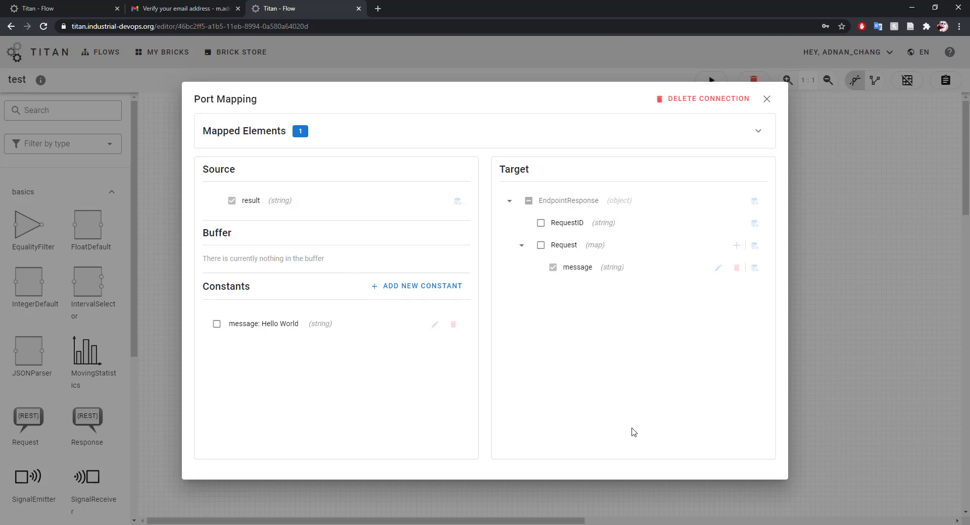
click(766, 99)
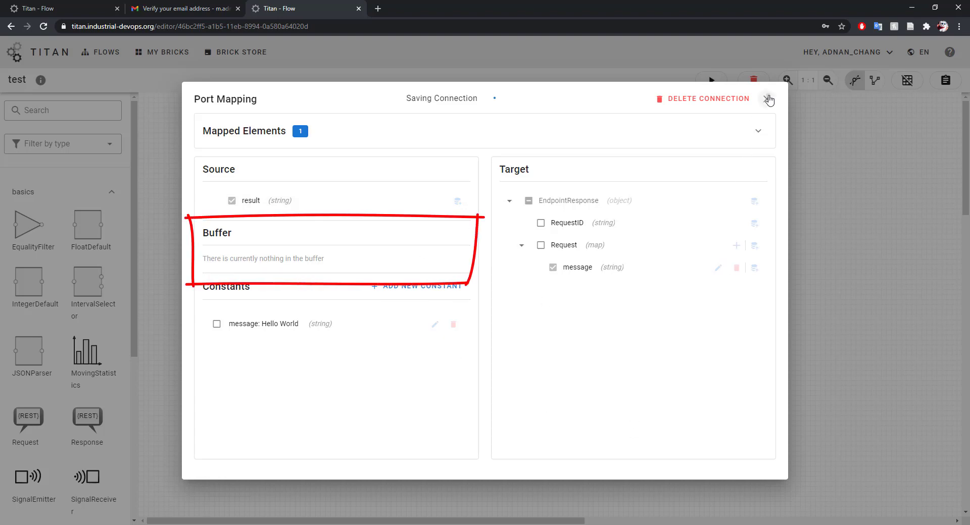
Add RequestID to the buffer on the Request1–SimpleTemplateProcessor1 connection and save.
click(405, 282)
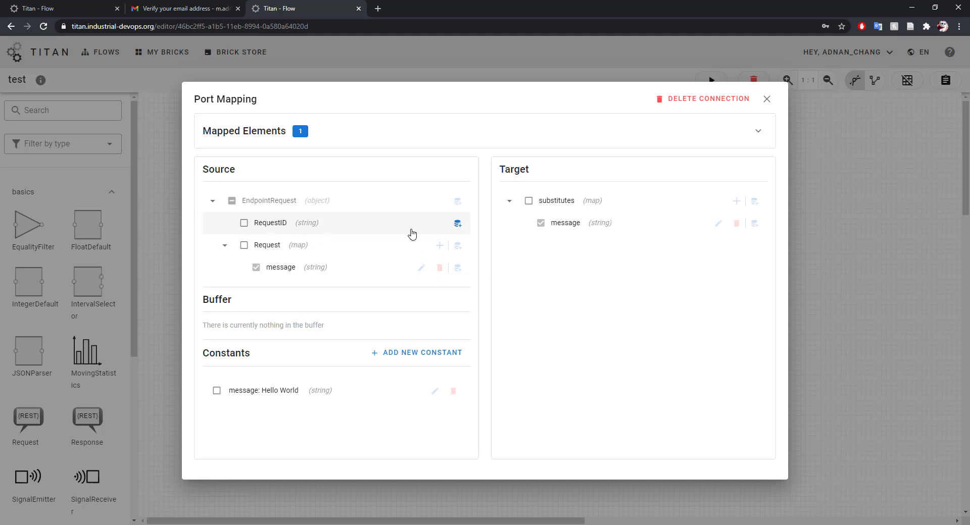
click(458, 225)
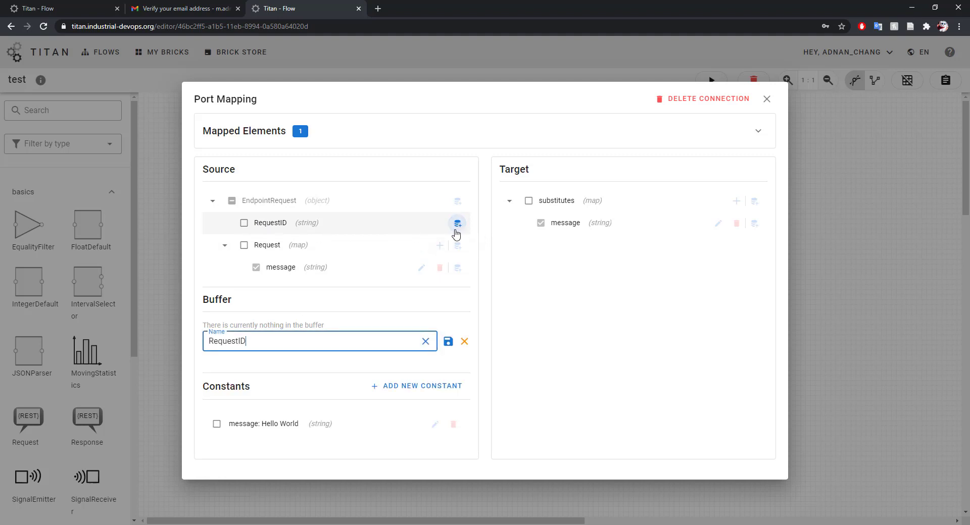
click(449, 342)
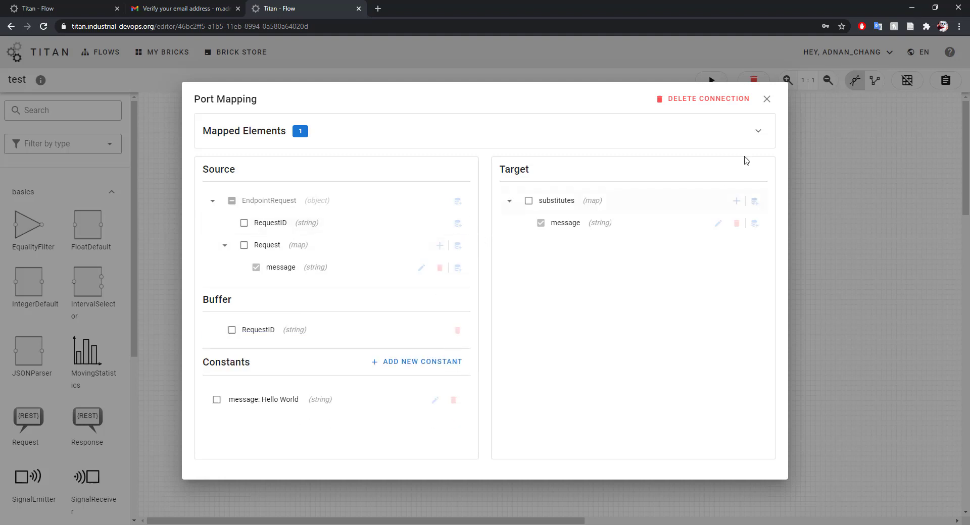
click(766, 99)
On the Response2 connection, map buffered RequestID onto EndpointResponse → RequestID, confirm, and save.
click(551, 331)
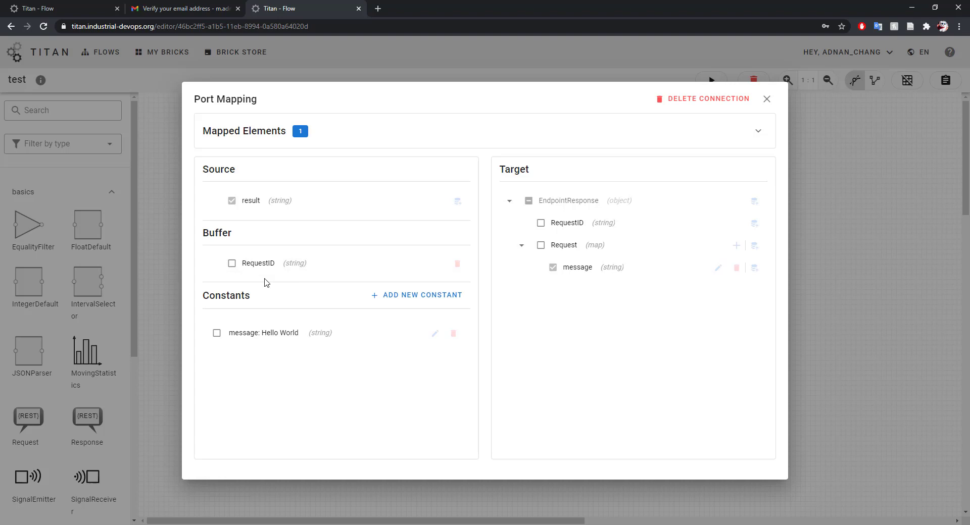
click(232, 263)
click(541, 223)
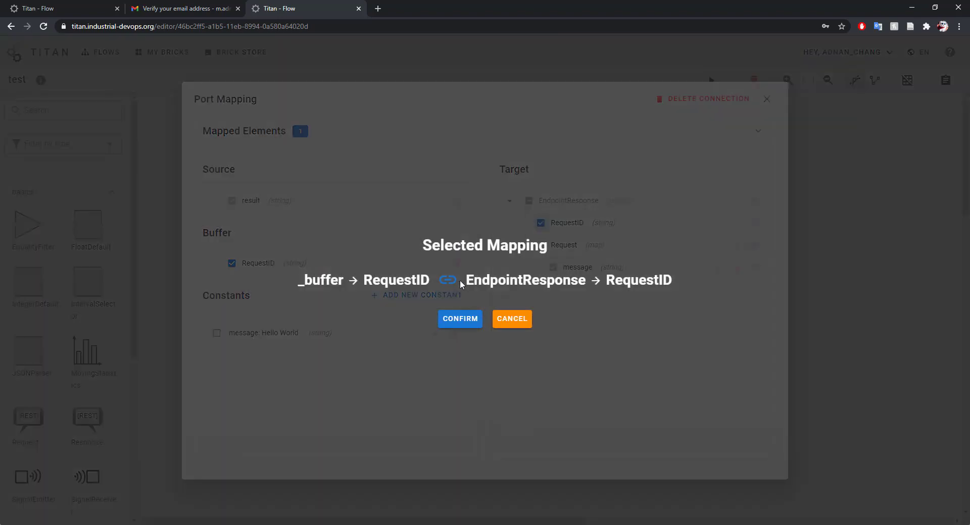
click(466, 324)
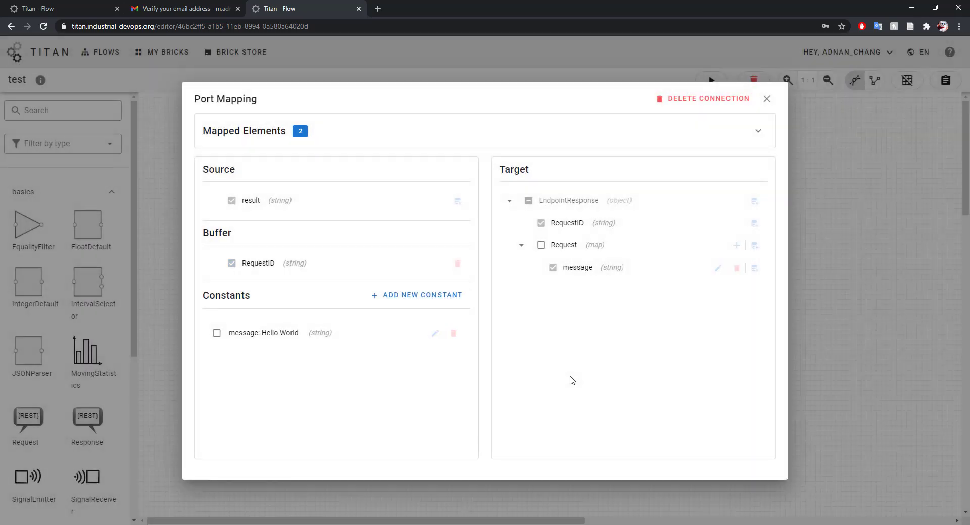
click(836, 315)
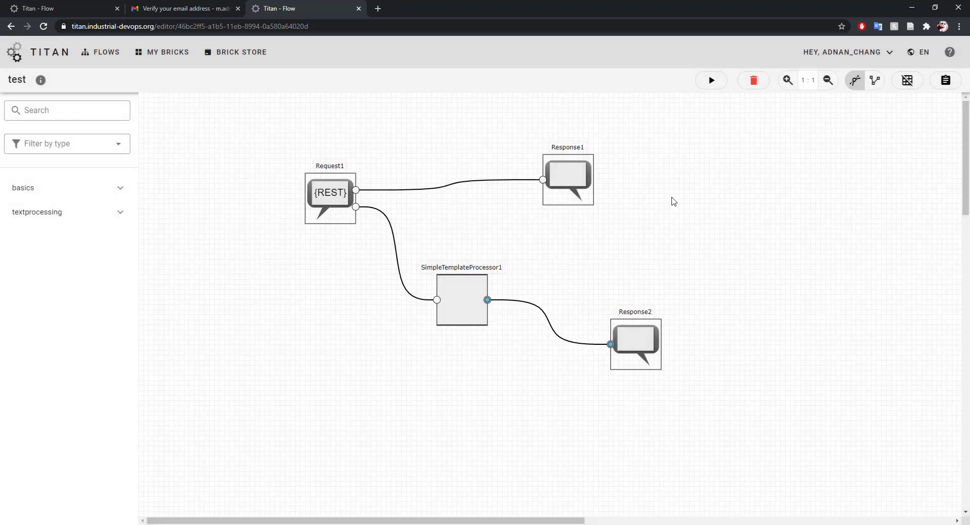
Open and enlarge the log panel below the canvas, then start the 'test' flow.
click(946, 81)
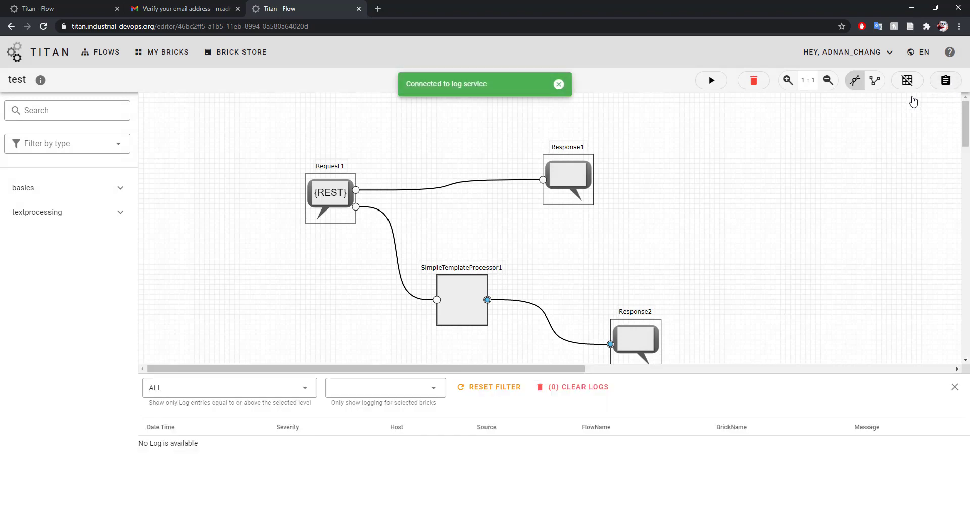
drag(693, 378, 695, 328)
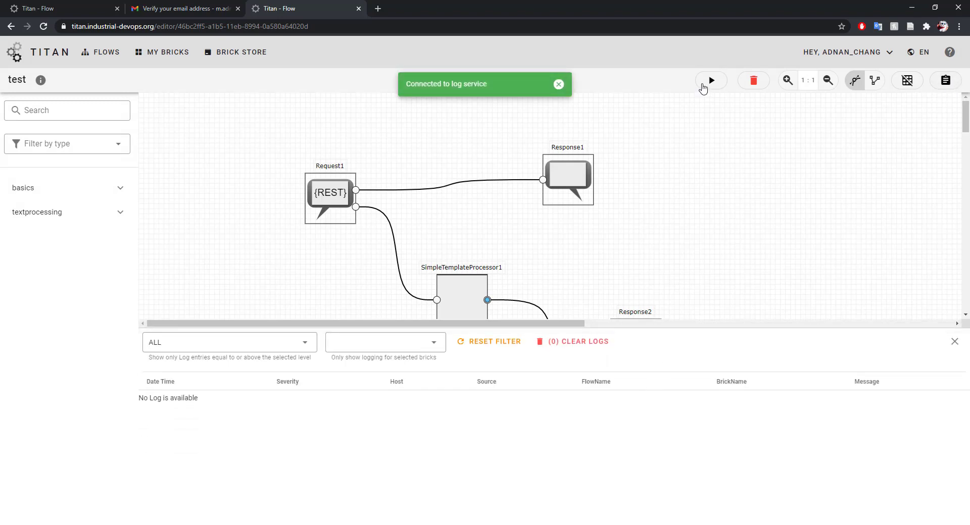
click(709, 82)
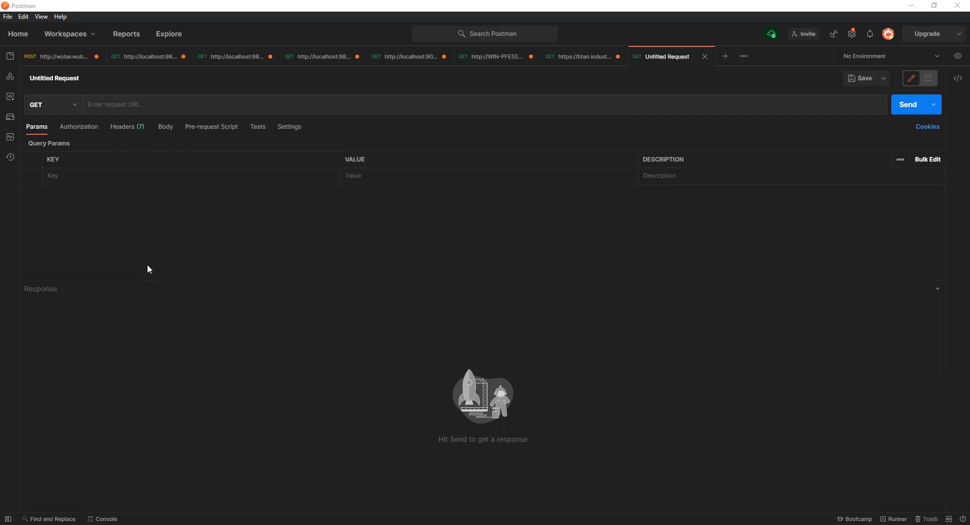
Send a GET to the pasted Titan base address plus the test flow's Request endpoint, then open a new request tab.
click(145, 101)
click(149, 104)
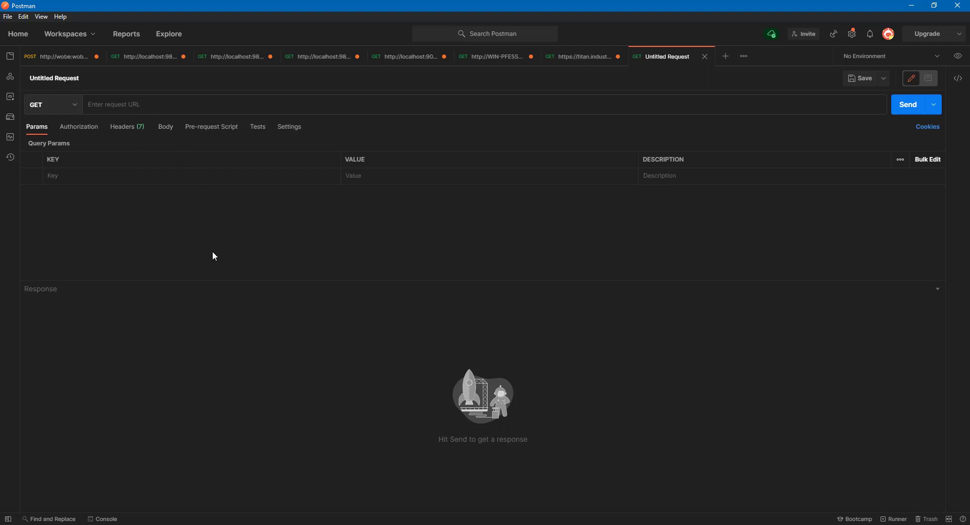
text(https://titan.industrial-devops.org/)
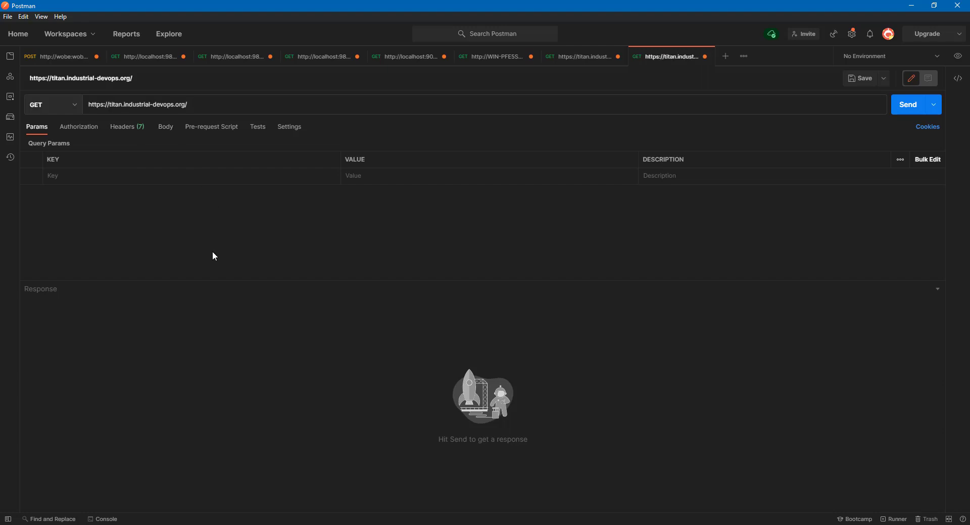
text(endpoint)
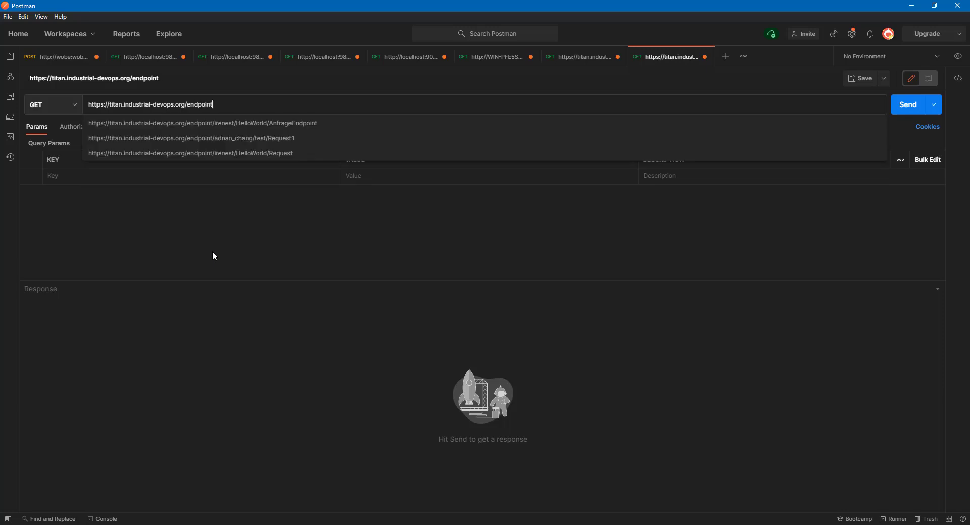
text(/adnan_chang/)
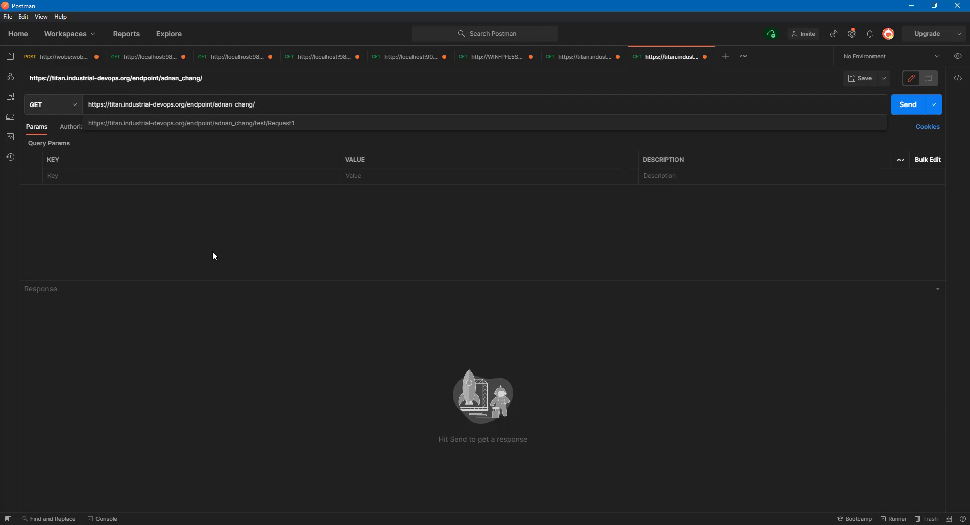
text(test/Request1)
click(901, 110)
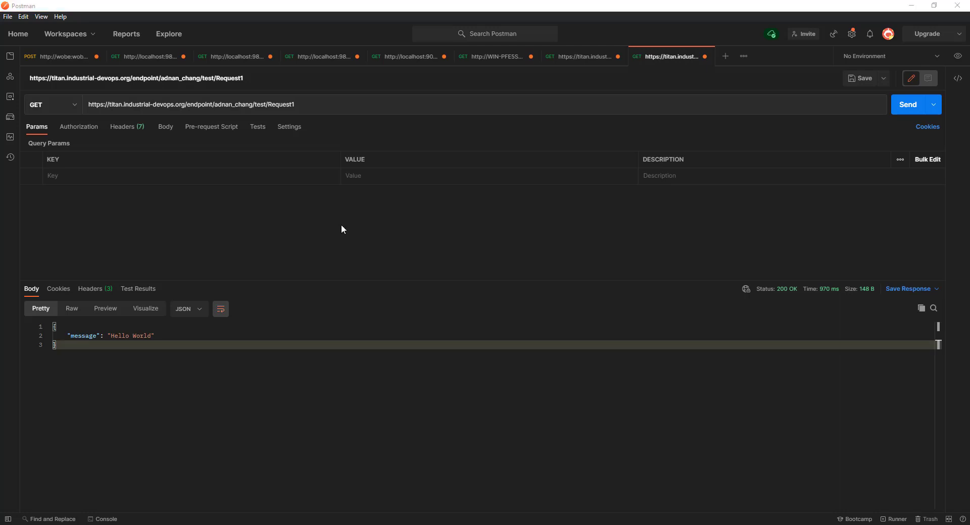
click(724, 57)
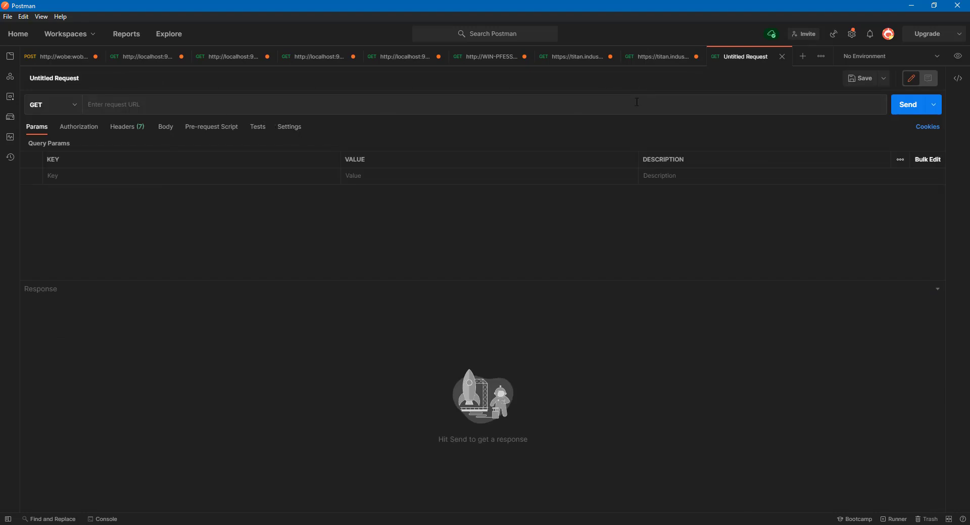
Paste the Request1 endpoint URL and set the request to POST with a raw JSON body.
click(470, 108)
text(https://titan.industrial-devops.org/endpoint/adnan_chang/test/Request1)
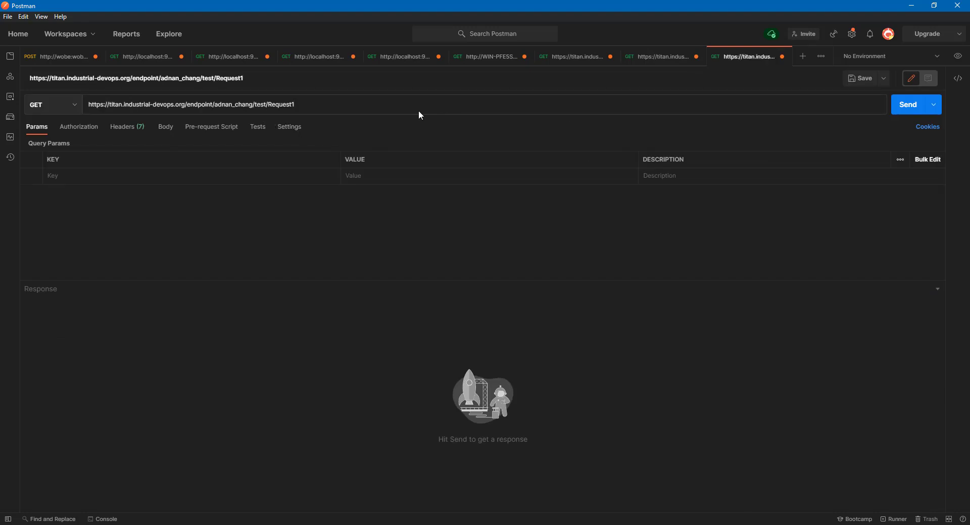
click(64, 107)
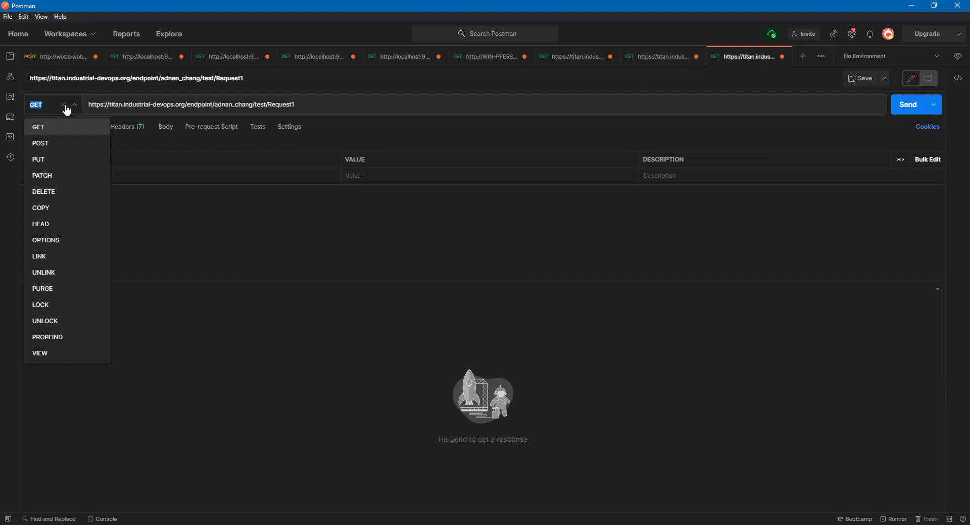
click(64, 146)
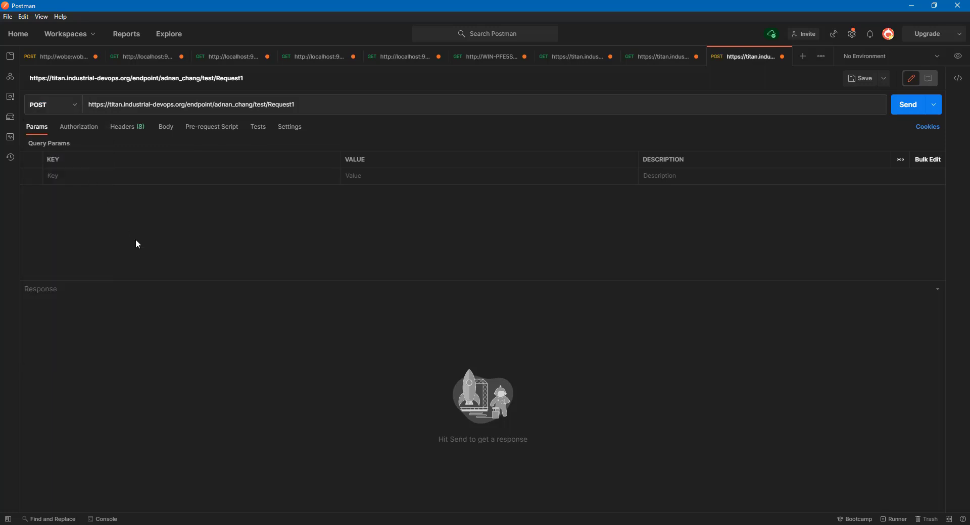
click(166, 128)
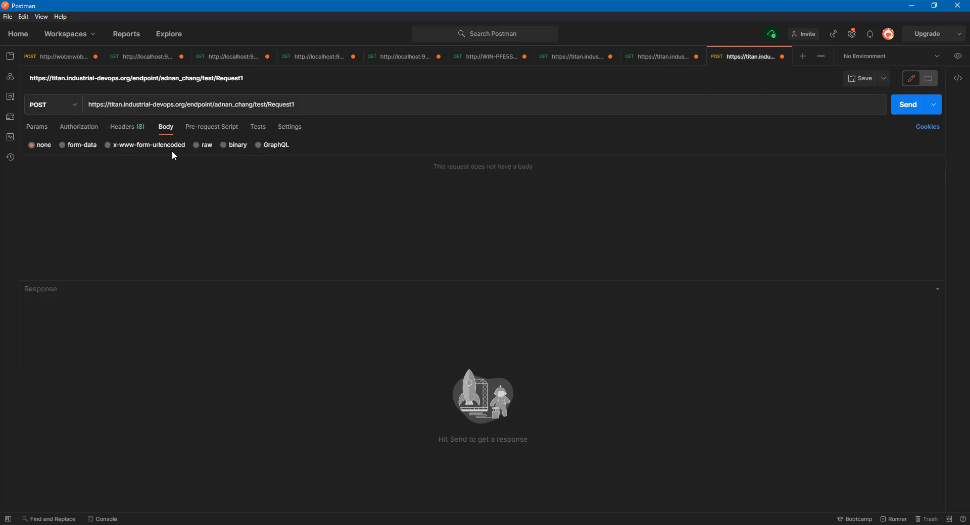
click(197, 145)
click(314, 147)
click(304, 194)
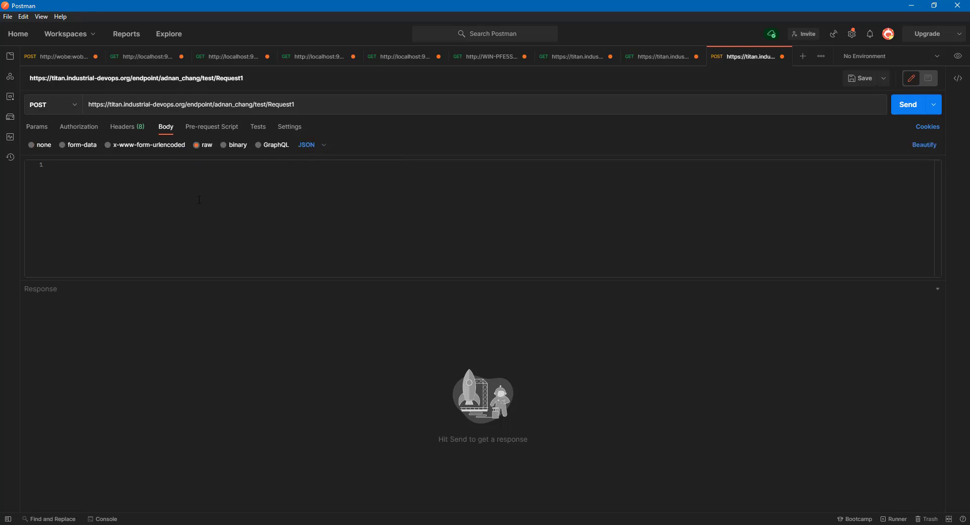
Enter the JSON message 'Can you hear me, Can YOu Hear me?' and send the POST.
text({)
key(Return)
text("n)
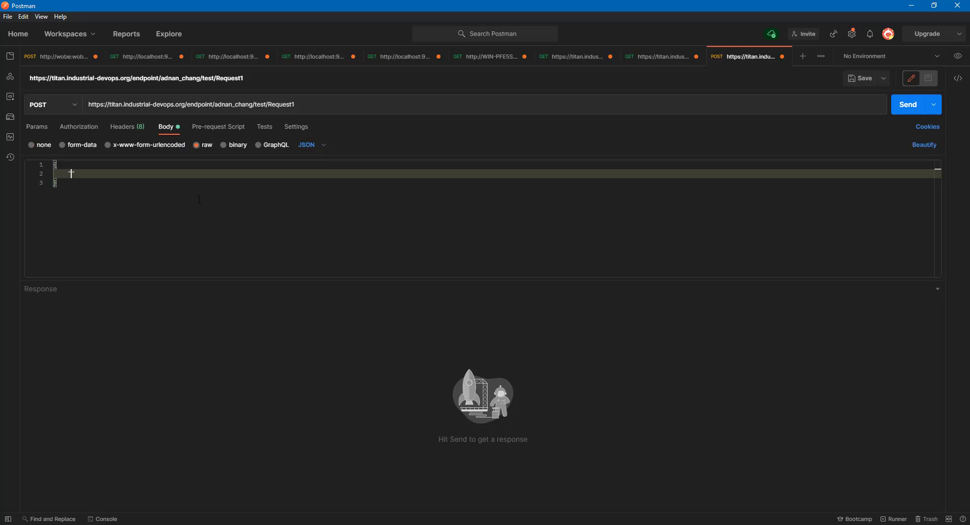
text(essage": "Can you hear me)
key(Escape)
text(, Can YOu Head me)
key(BackSpace)
key(BackSpace)
key(BackSpace)
key(BackSpace)
text(r me?)
double_click(82, 174)
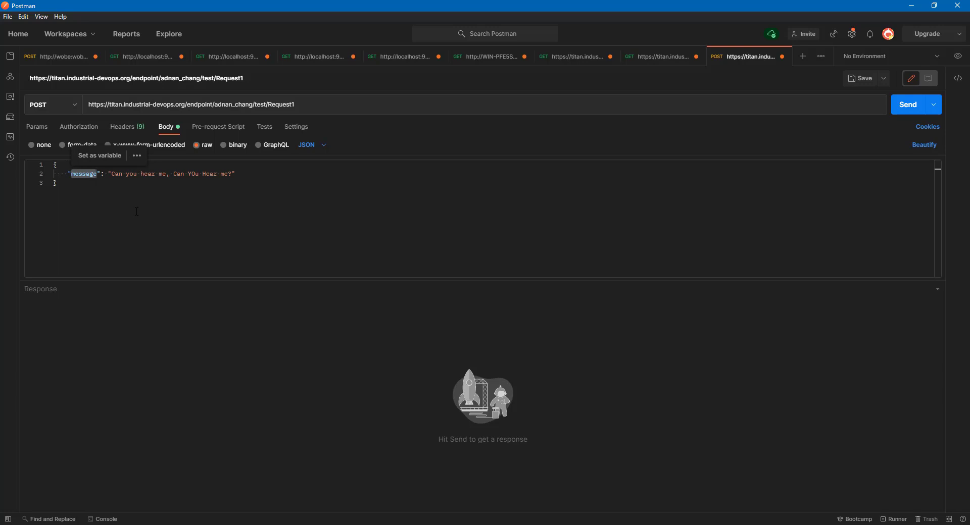
click(776, 255)
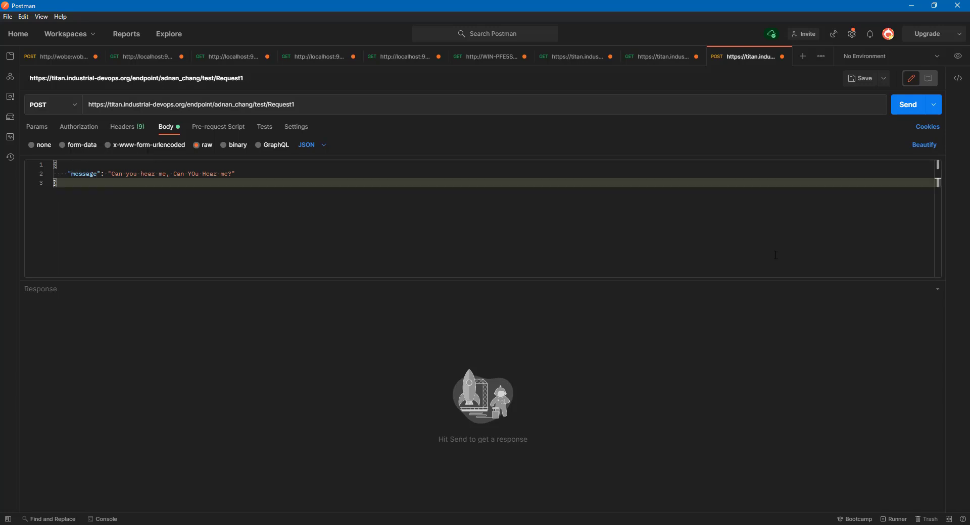
click(907, 107)
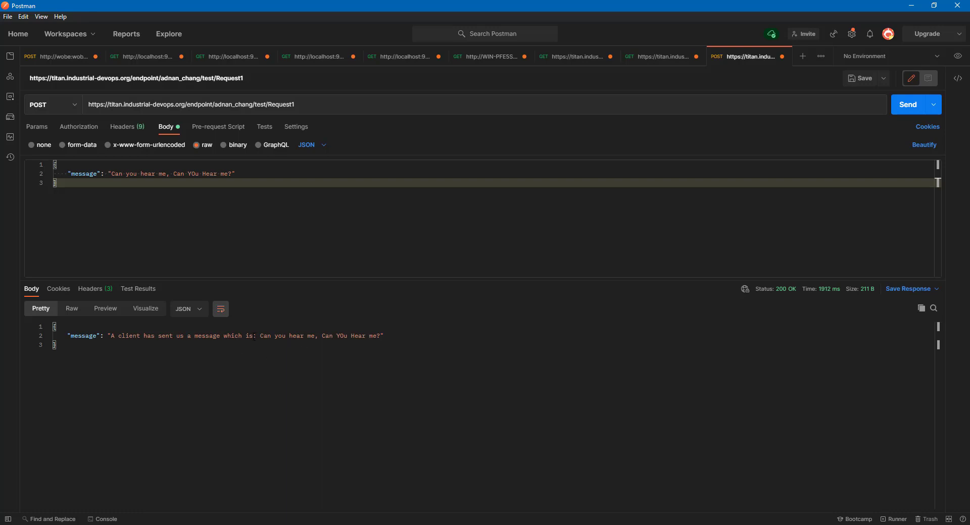
drag(254, 337, 117, 344)
click(148, 384)
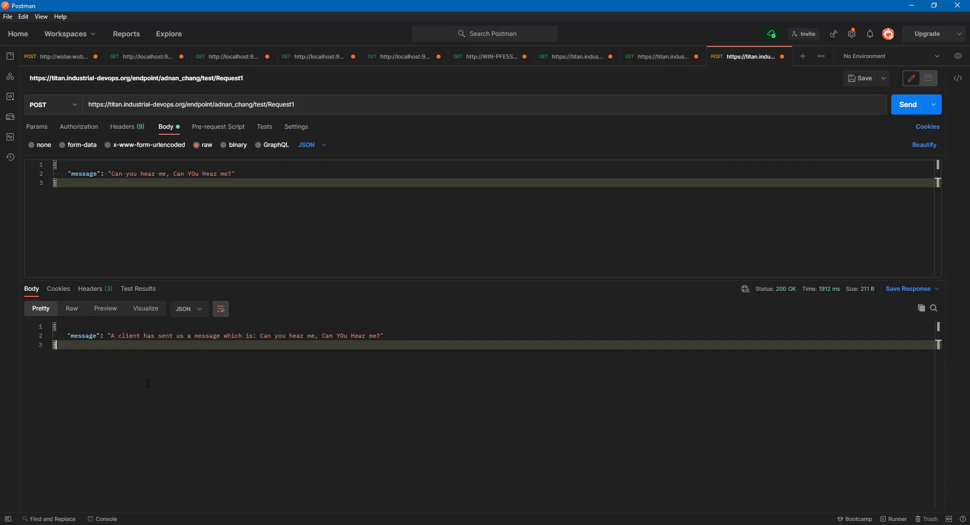